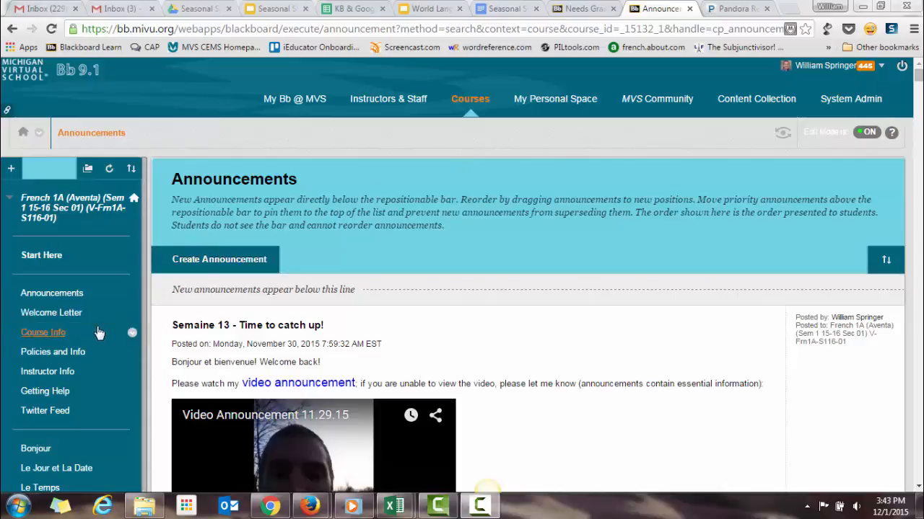
# Start a new file content entry in the Course Info area and name it "Welcome Letter".
pyautogui.click(56, 333)
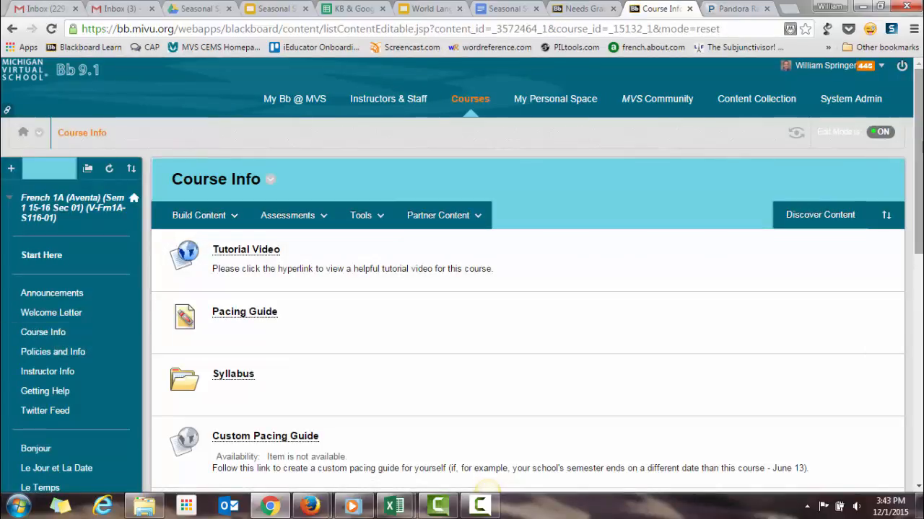
pyautogui.scroll(-1, 487, 489)
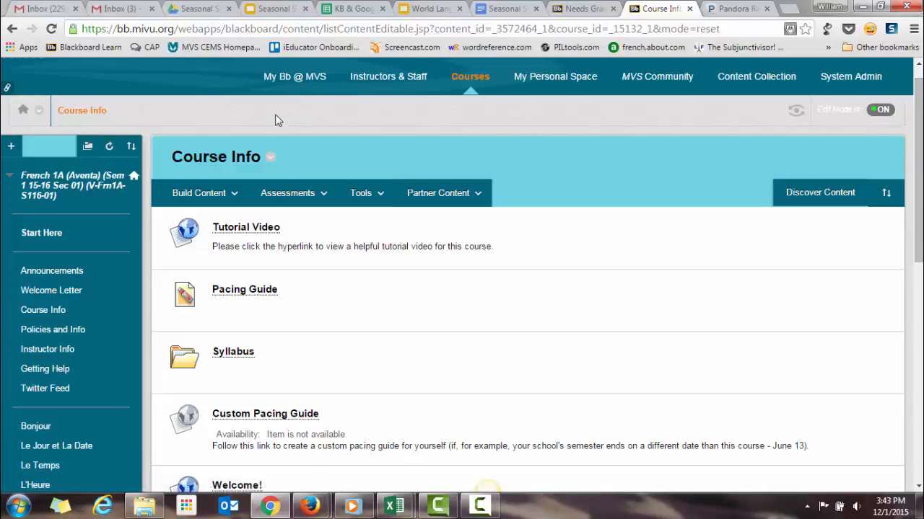
pyautogui.click(203, 193)
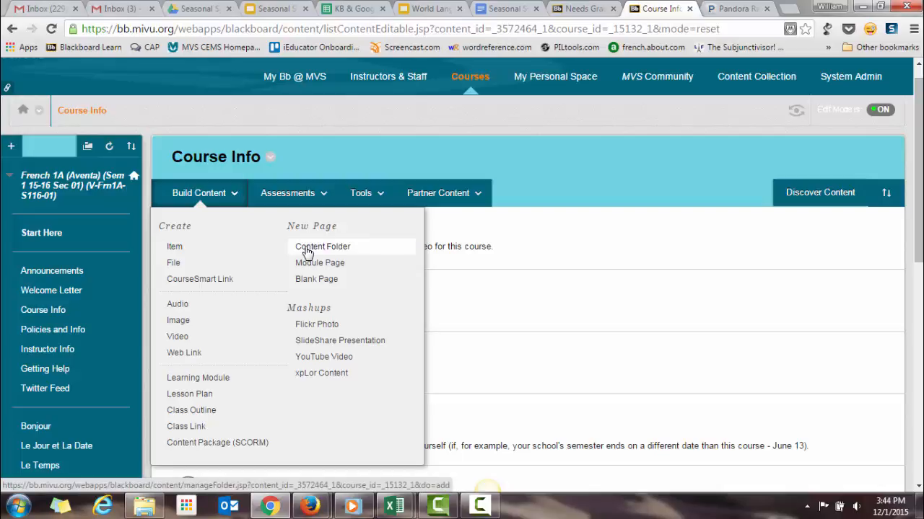
pyautogui.click(183, 263)
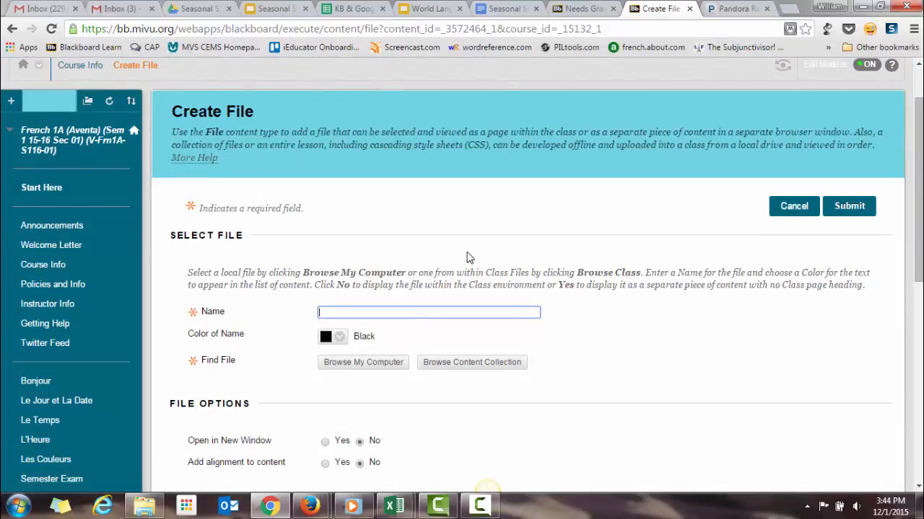
pyautogui.write('Welcome Letter')
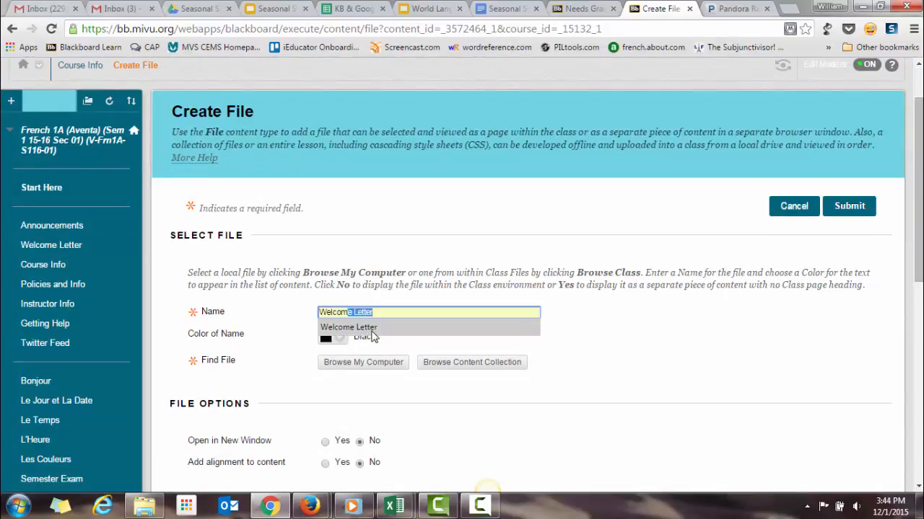
pyautogui.click(371, 329)
# Select the PDF "Welcome Letter (Fall 15-16)" from the computer's Documents library, under _MVS, Welcome Letters & Communication.
pyautogui.click(361, 363)
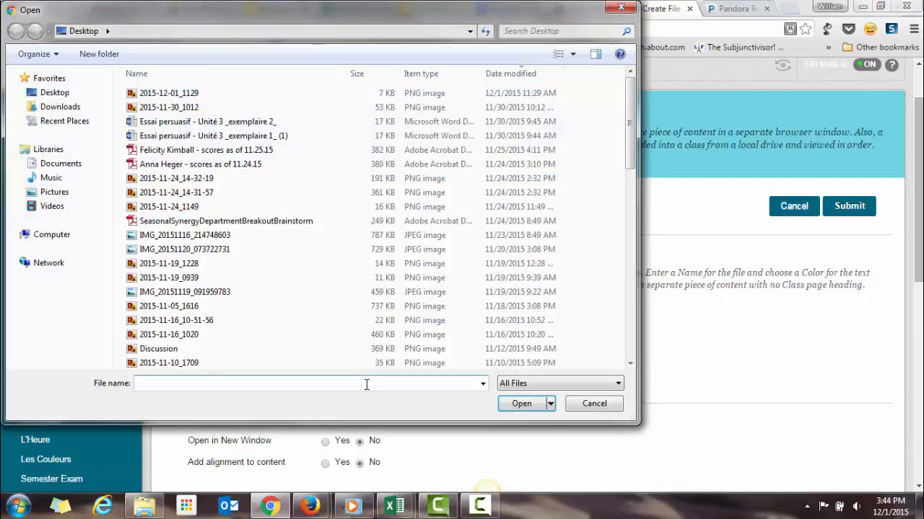
pyautogui.click(61, 165)
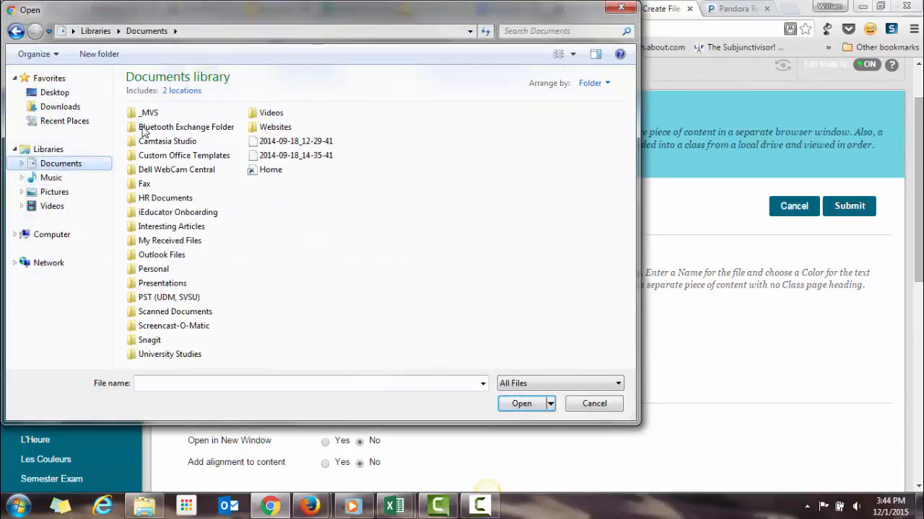
pyautogui.doubleClick(141, 113)
pyautogui.doubleClick(296, 127)
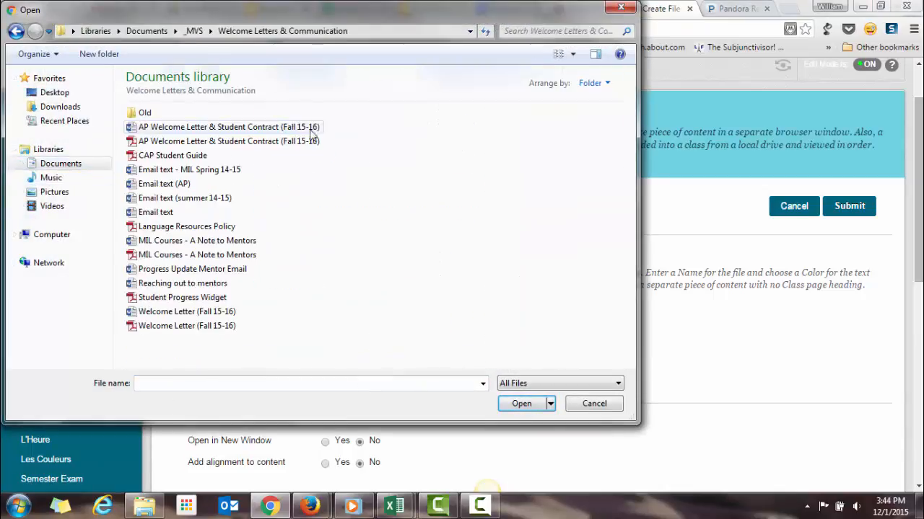
pyautogui.doubleClick(174, 326)
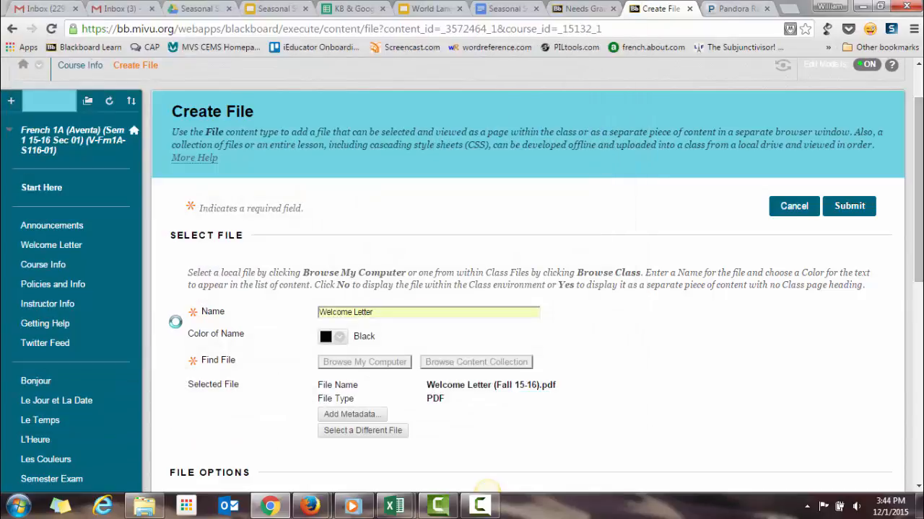
# Set the Welcome Letter file to open in a new window and submit it.
pyautogui.scroll(-3, 707, 327)
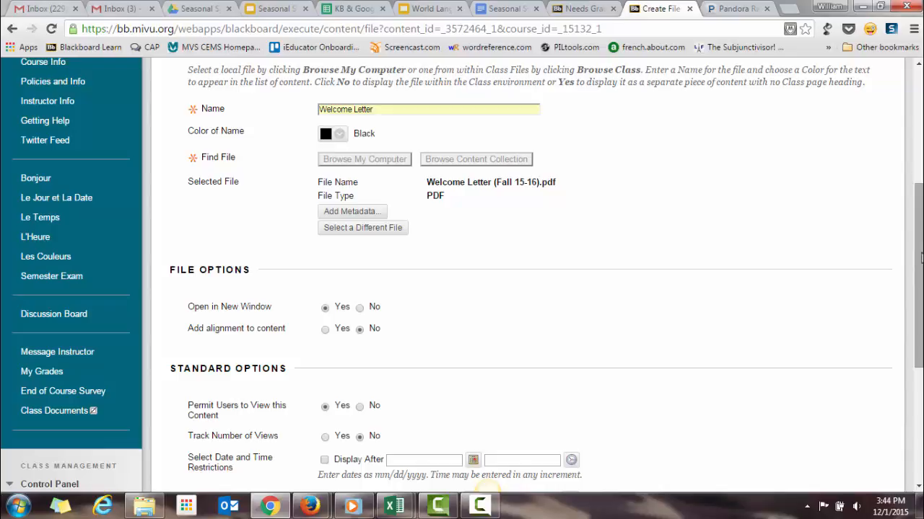
pyautogui.scroll(-2, 604, 355)
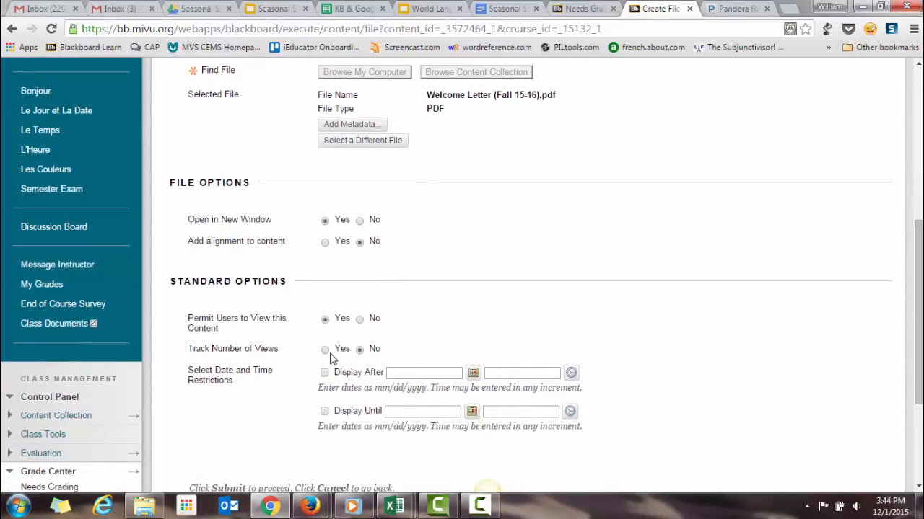
pyautogui.scroll(-3, 911, 335)
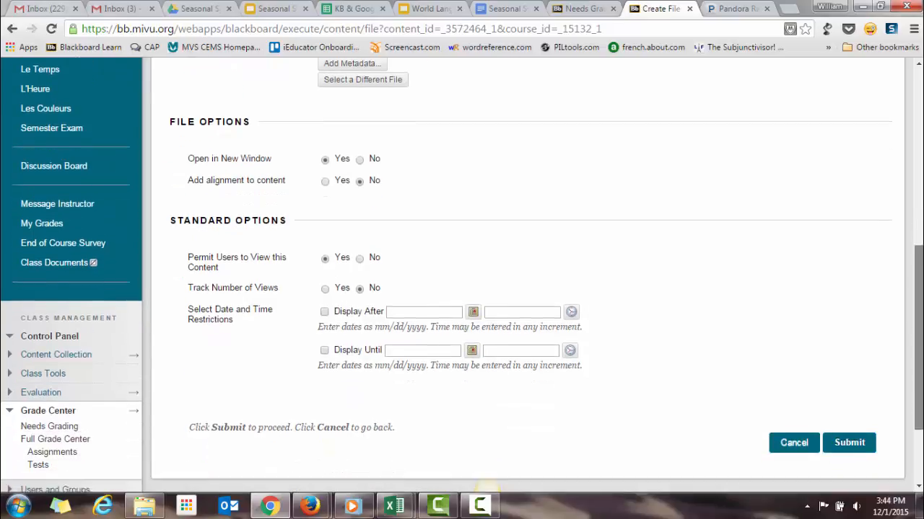
pyautogui.click(856, 370)
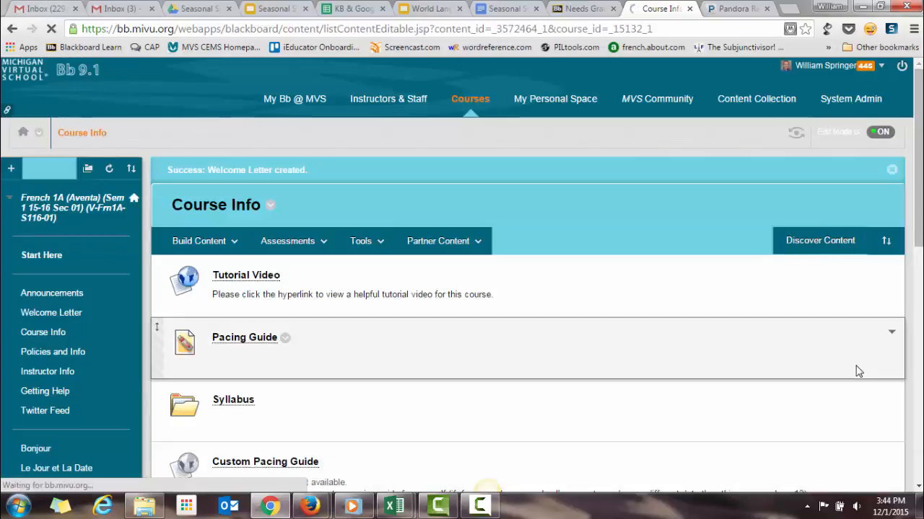
# Move the Welcome Letter file from the end of Course Info to directly below Tutorial Video.
pyautogui.moveTo(917, 206); pyautogui.dragTo(917, 440)
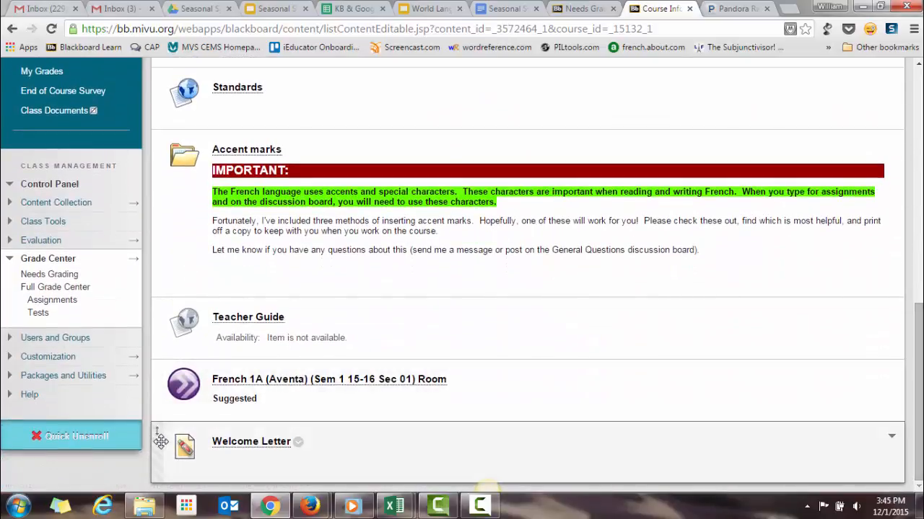
pyautogui.moveTo(156, 446); pyautogui.dragTo(219, 268)
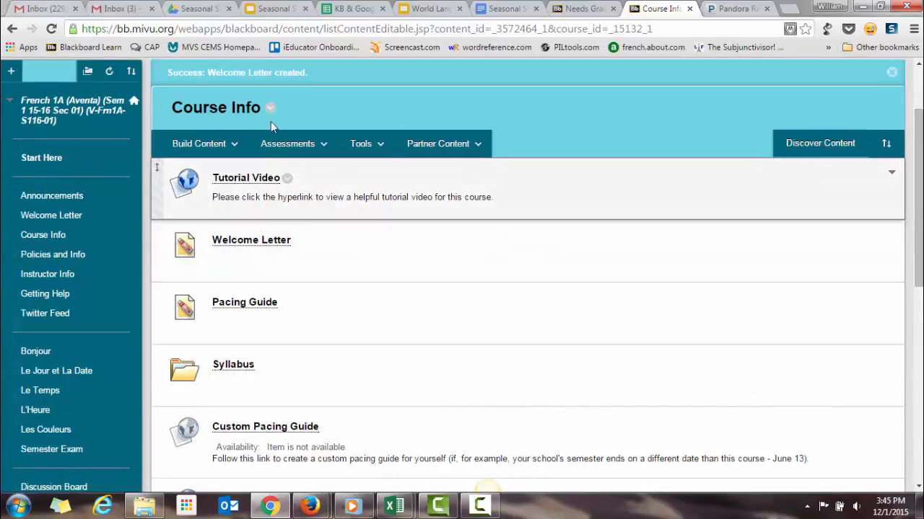
# Start a new content item in Course Info and name it "Welcome Letter".
pyautogui.click(201, 144)
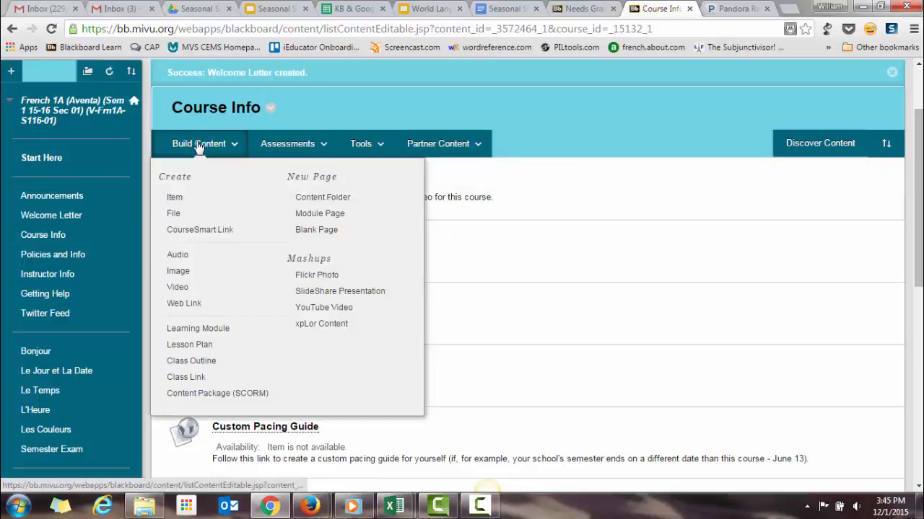
pyautogui.click(173, 199)
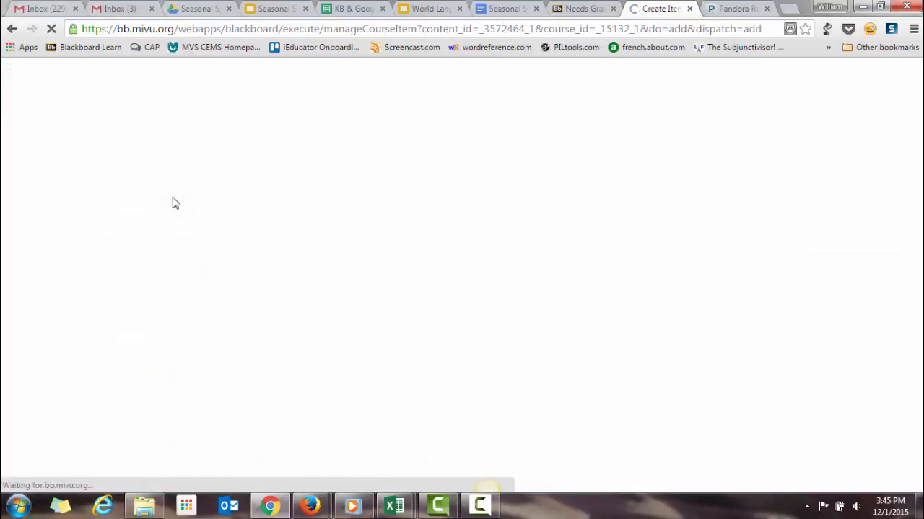
pyautogui.write('W')
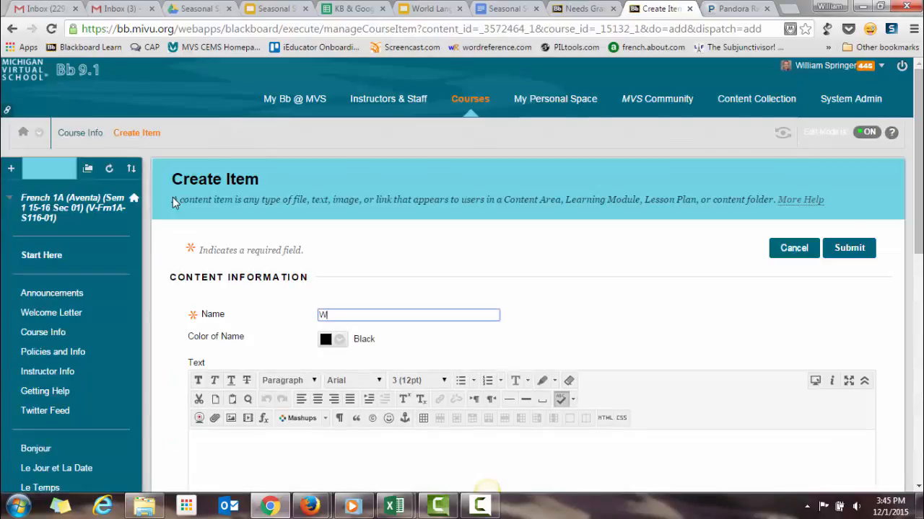
pyautogui.write('elcome Letter')
pyautogui.click(397, 235)
pyautogui.scroll(-2, 398, 235)
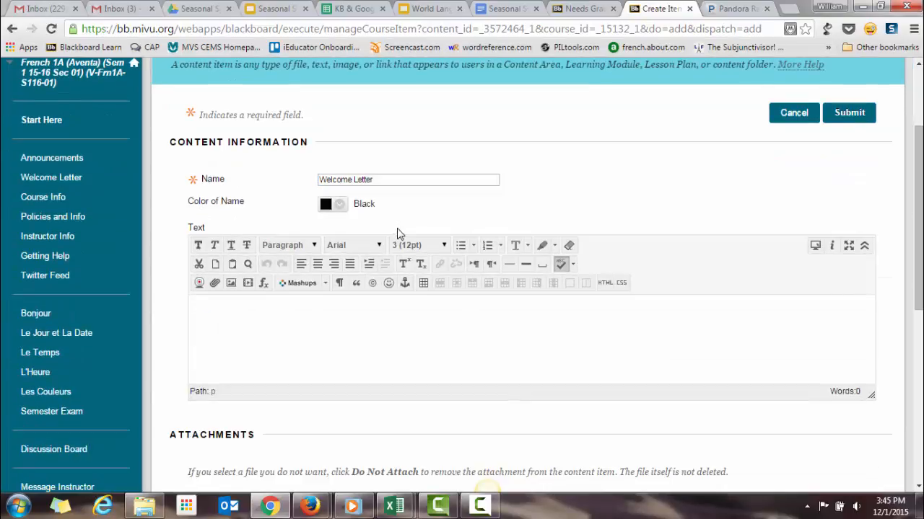
# Enter "Please read my welcome letter!" as the item's text and finish it with a smiley emoticon.
pyautogui.click(343, 337)
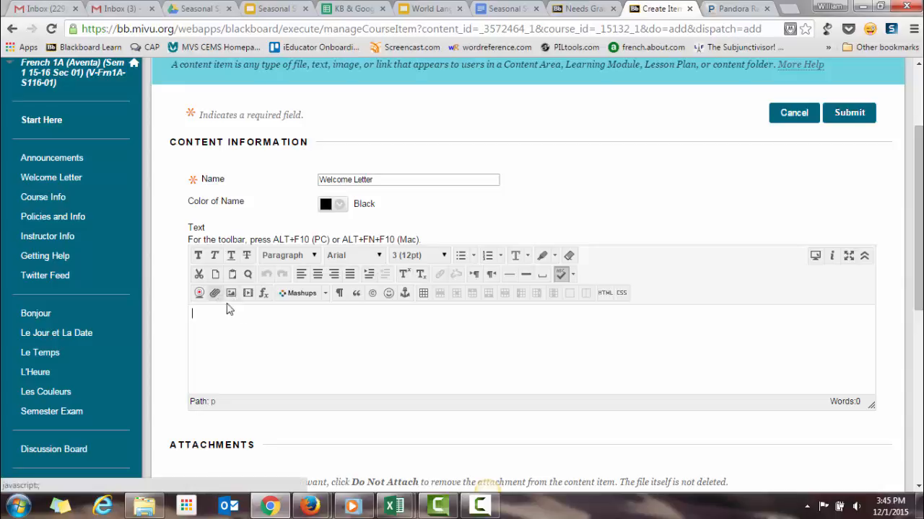
pyautogui.write('P')
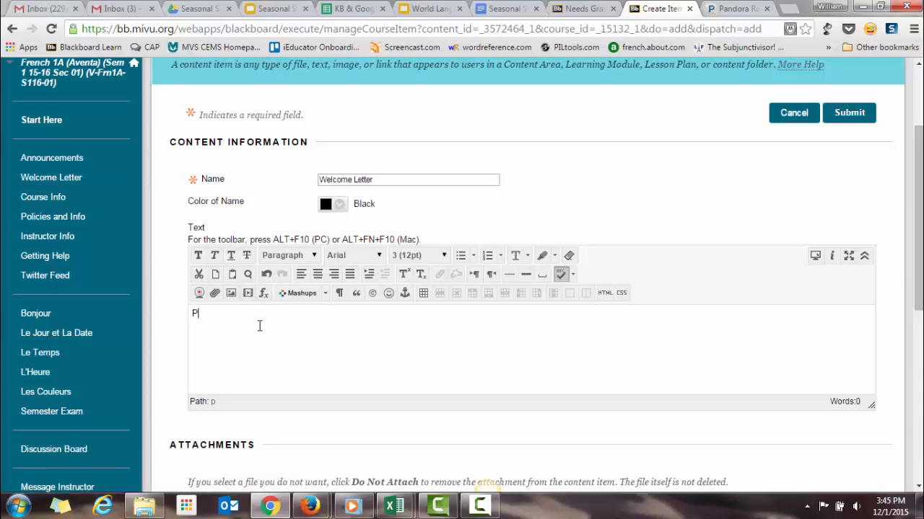
pyautogui.write('lease ready my welcom')
pyautogui.click(242, 320)
pyautogui.press('BackSpace')
pyautogui.click(340, 313)
pyautogui.click(388, 293)
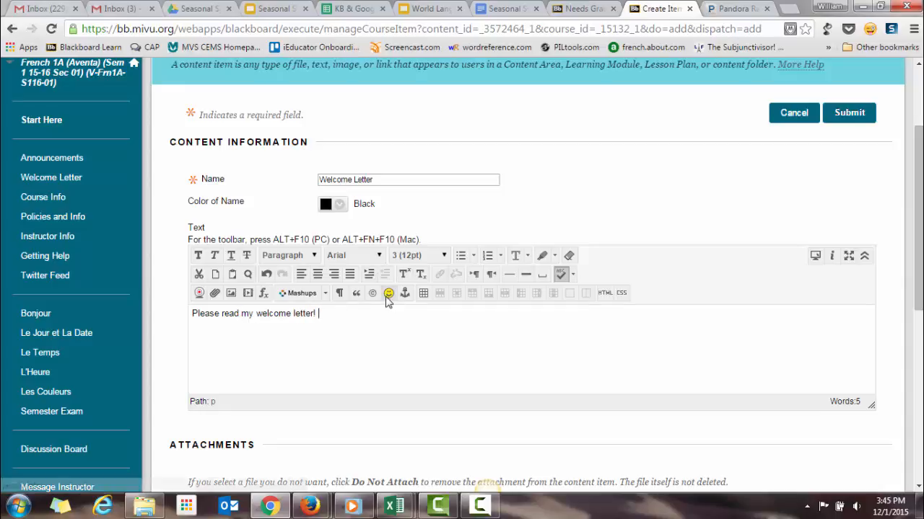
pyautogui.click(476, 304)
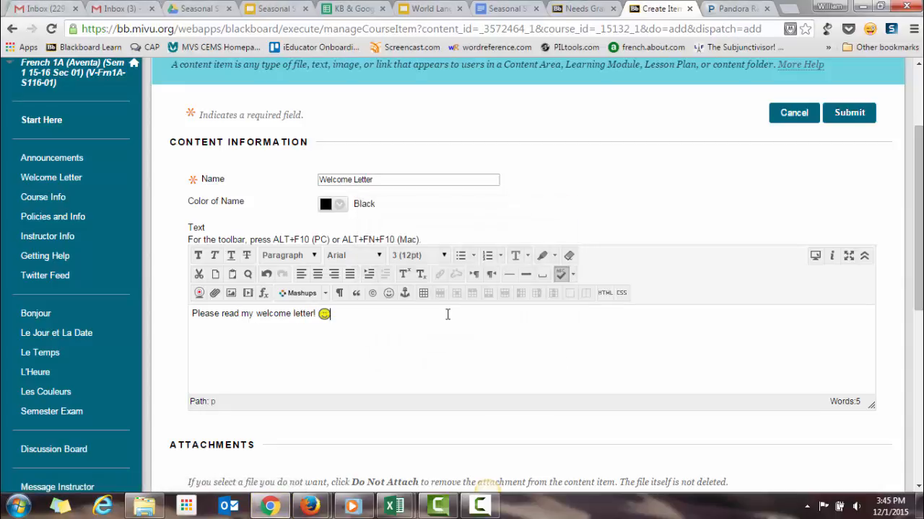
# Attach "Welcome Letter (Fall 15-16).pdf" from the computer to the item and submit the item.
pyautogui.scroll(-2, 444, 321)
pyautogui.click(361, 375)
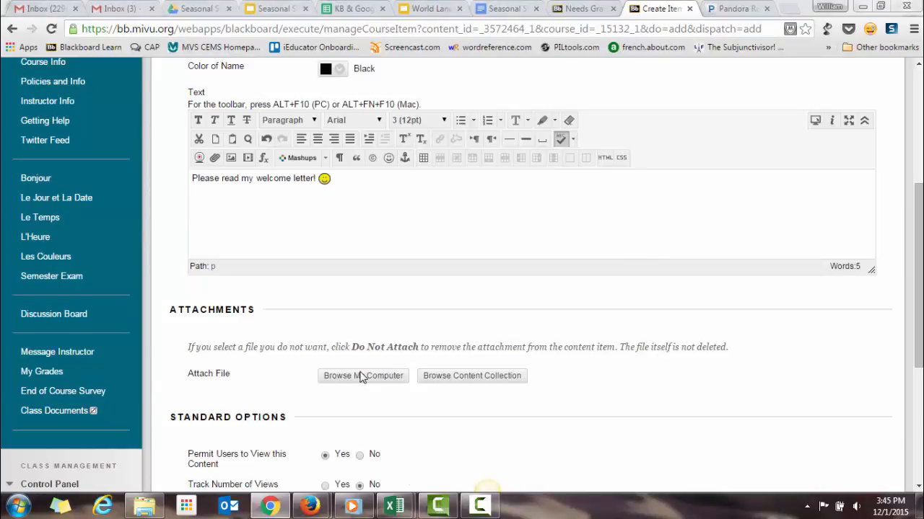
pyautogui.doubleClick(197, 326)
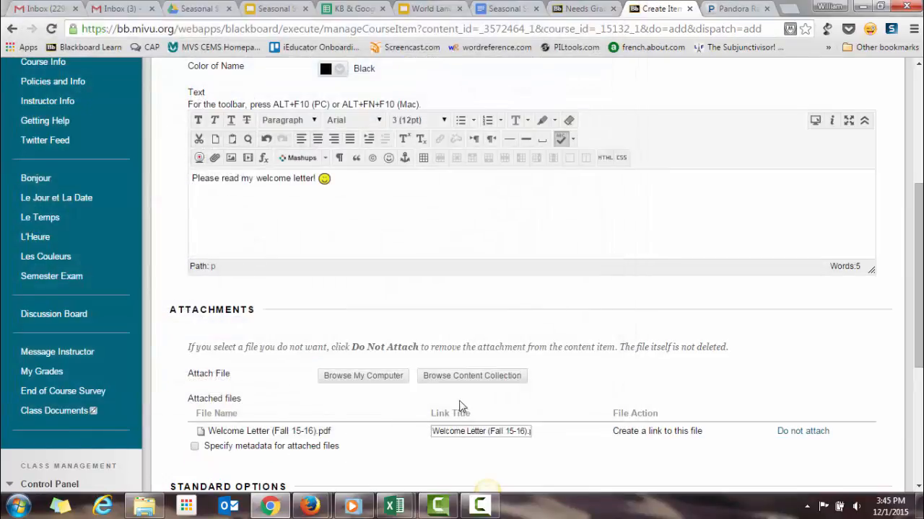
pyautogui.click(604, 349)
pyautogui.scroll(-2, 614, 351)
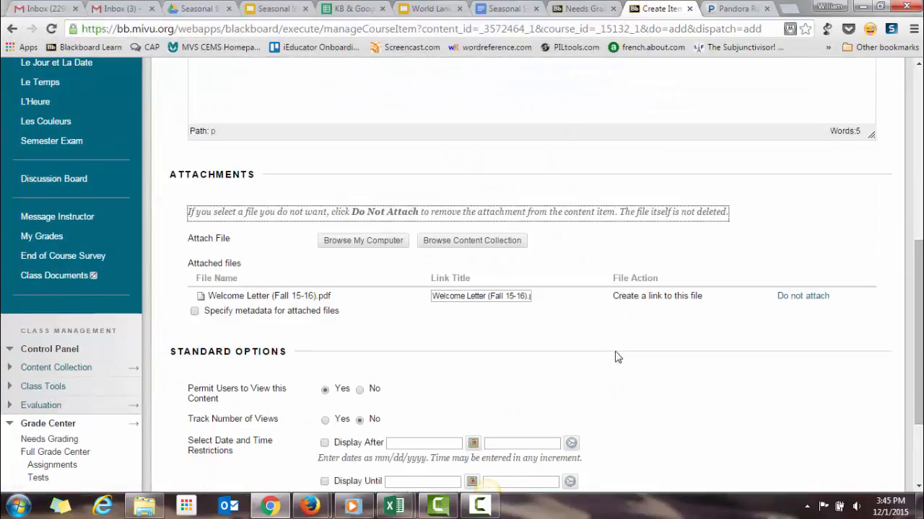
pyautogui.scroll(-2, 786, 352)
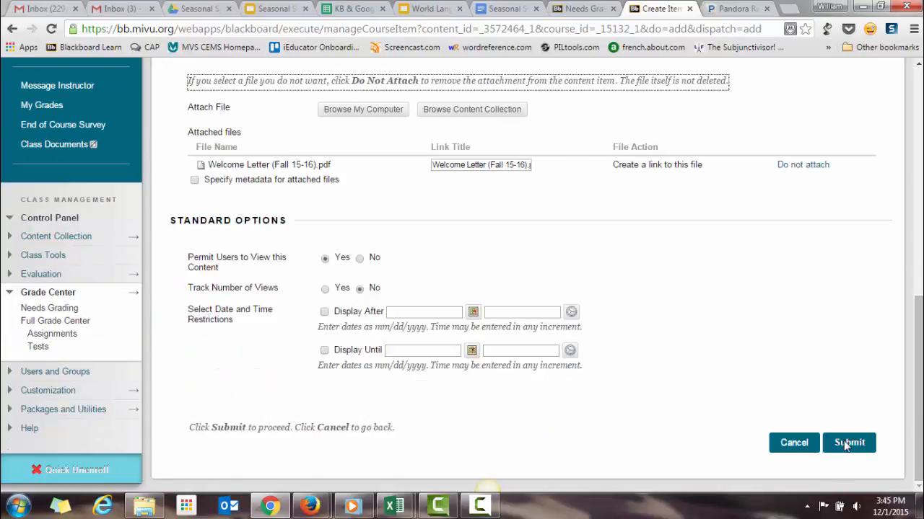
pyautogui.click(849, 442)
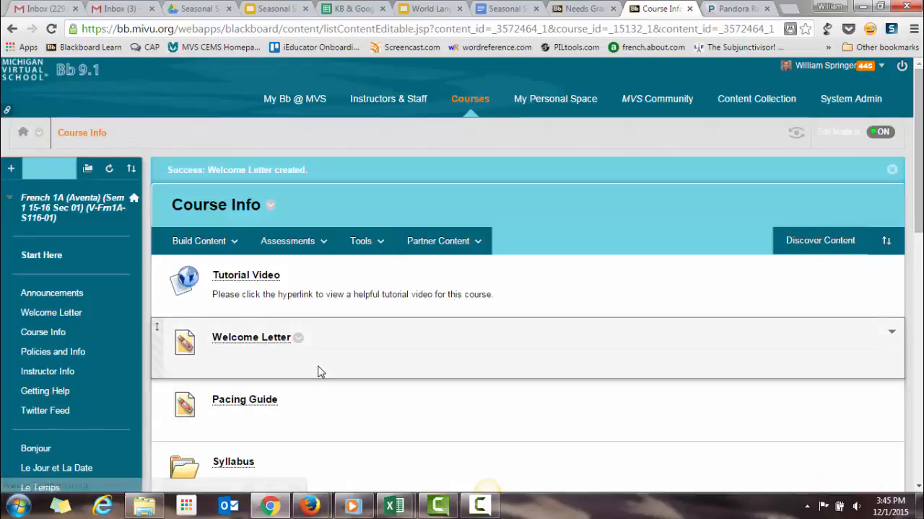
# Move the Welcome Letter item with the attachment to directly below the Welcome Letter file in Course Info.
pyautogui.scroll(-10, 320, 372)
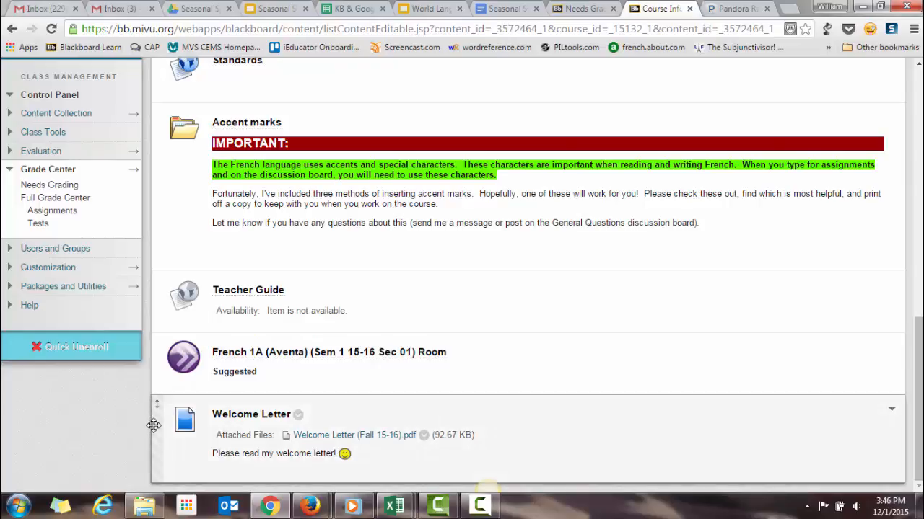
pyautogui.moveTo(154, 426); pyautogui.dragTo(193, 372)
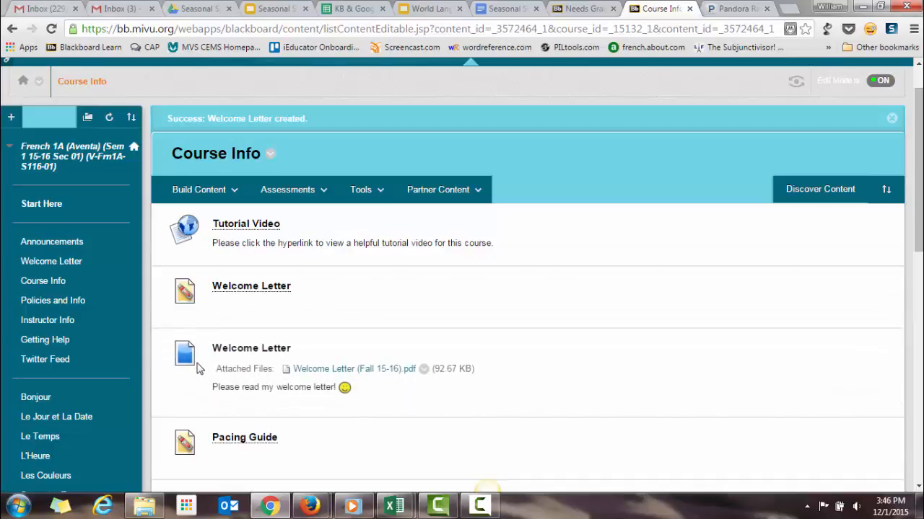
# View the letter through the Welcome Letter file link, the item's attached PDF and the course's own Welcome Letter page.
pyautogui.click(250, 287)
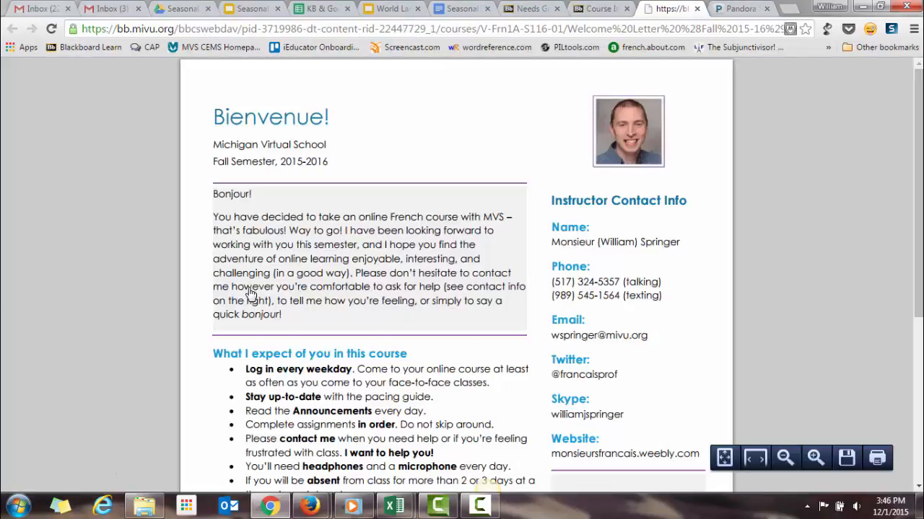
pyautogui.click(588, 7)
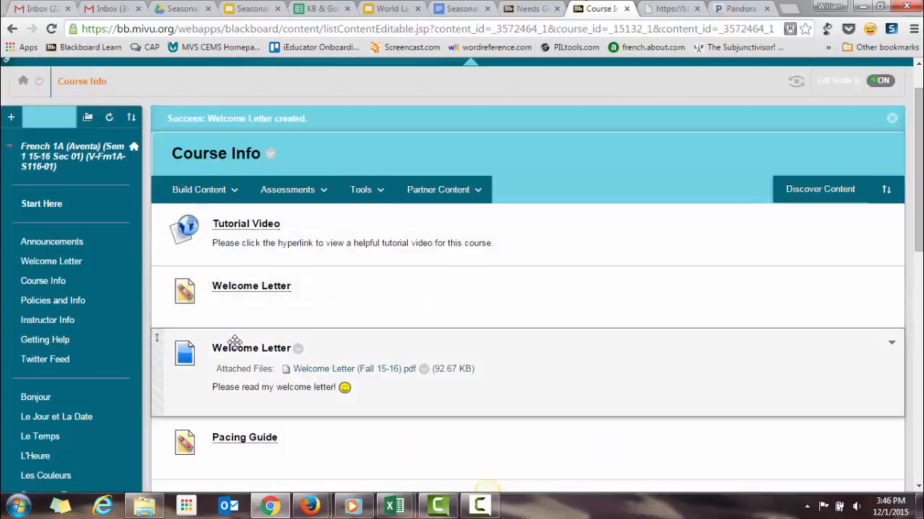
pyautogui.click(316, 376)
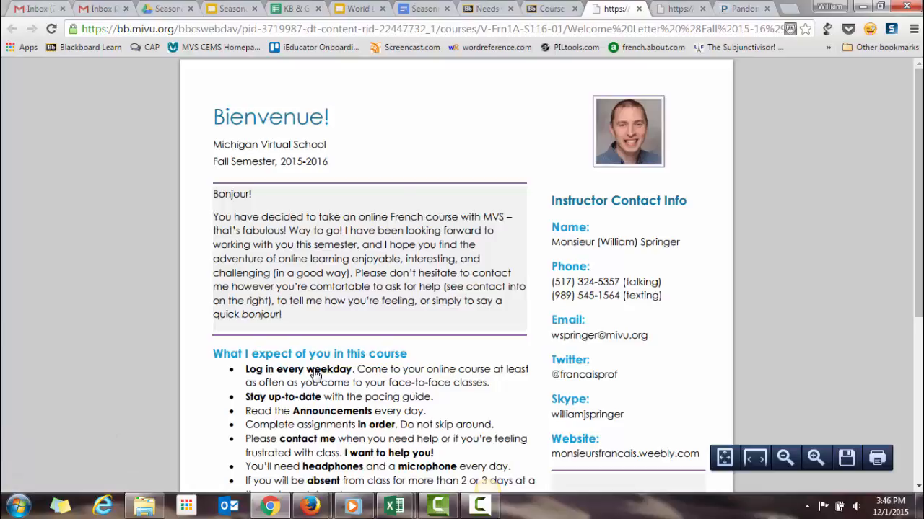
pyautogui.click(549, 7)
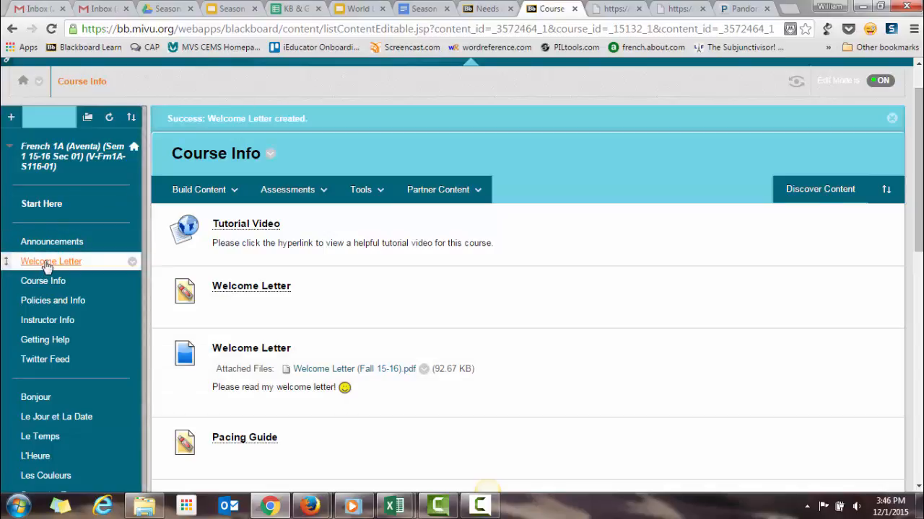
pyautogui.click(50, 264)
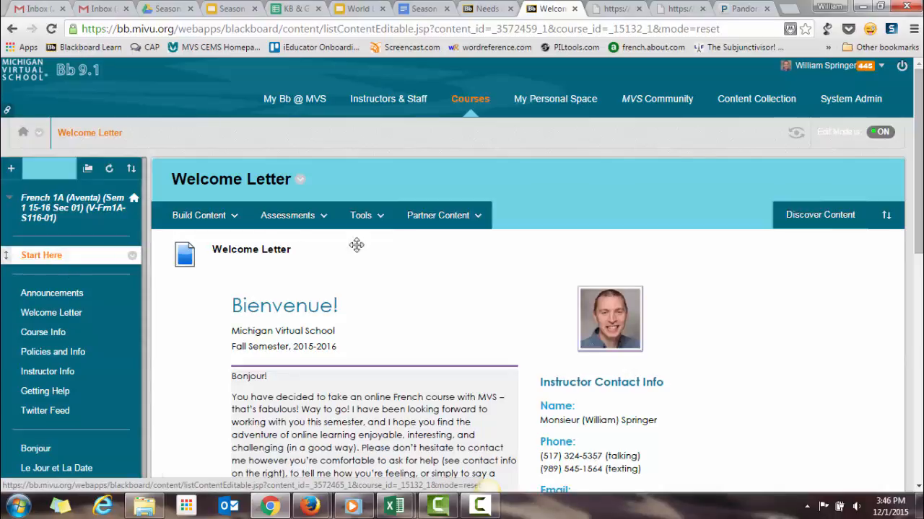
# Look over the Welcome Letter page, then add a content area named "New area" to the course menu, available to users.
pyautogui.scroll(-5, 533, 229)
pyautogui.scroll(-2, 536, 238)
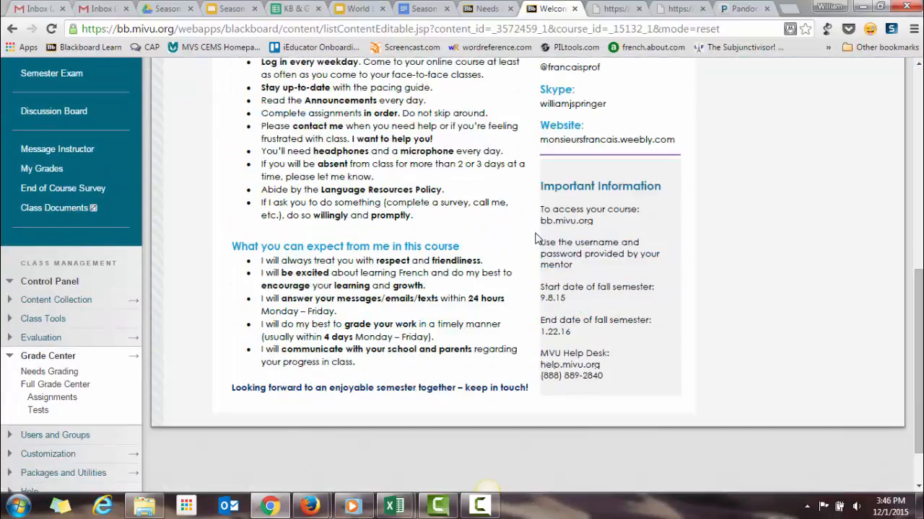
pyautogui.scroll(8, 535, 239)
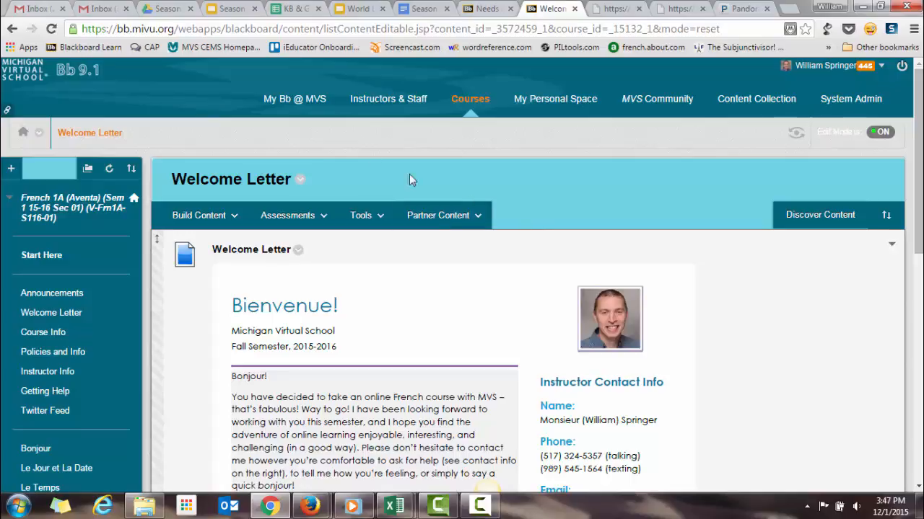
pyautogui.click(15, 170)
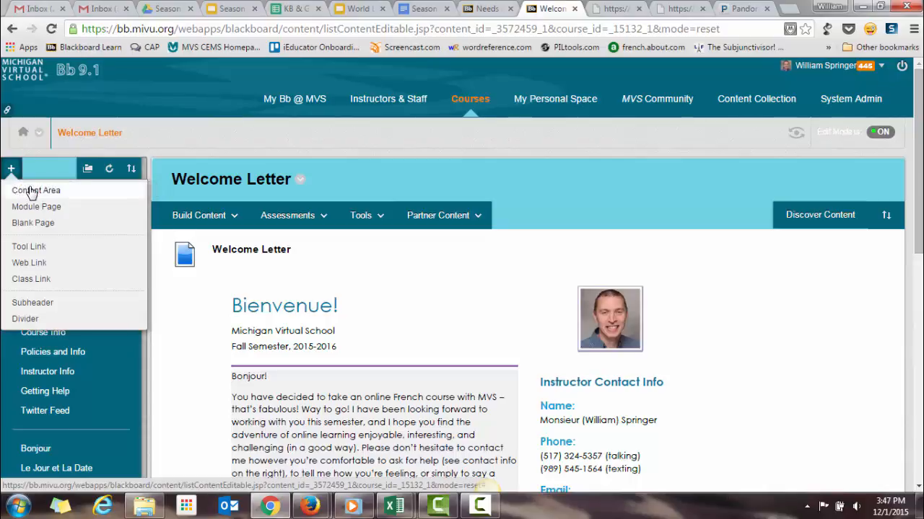
pyautogui.click(32, 191)
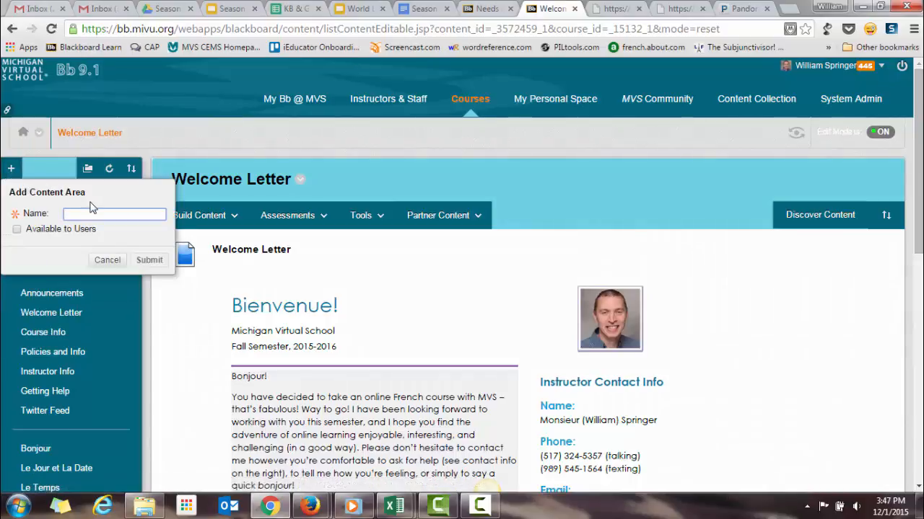
pyautogui.write('New area')
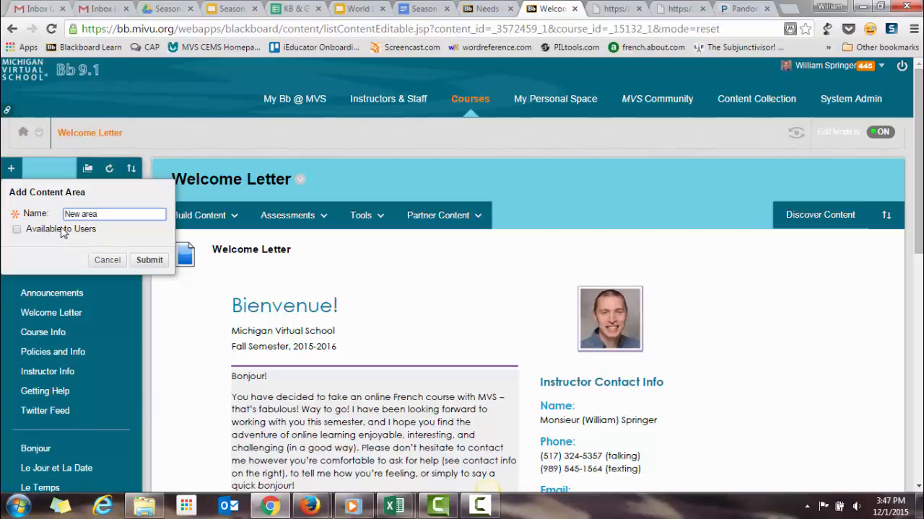
pyautogui.click(18, 230)
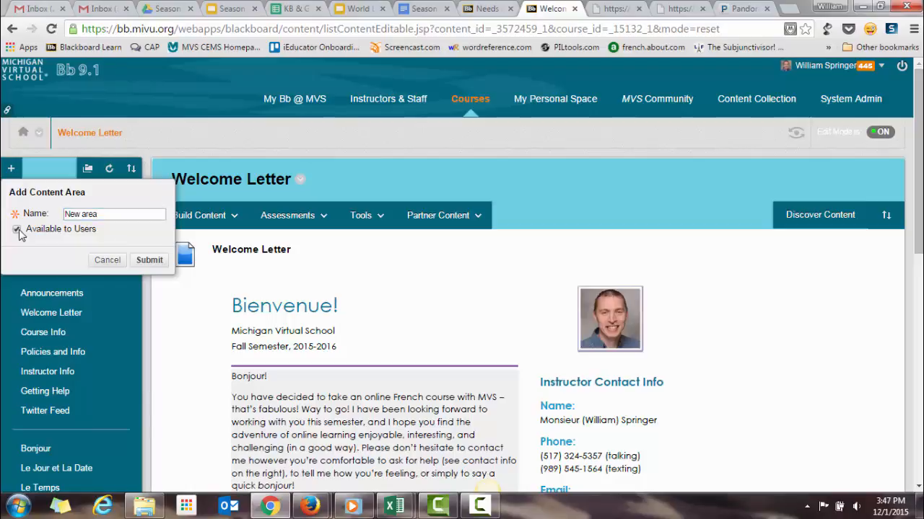
pyautogui.click(149, 261)
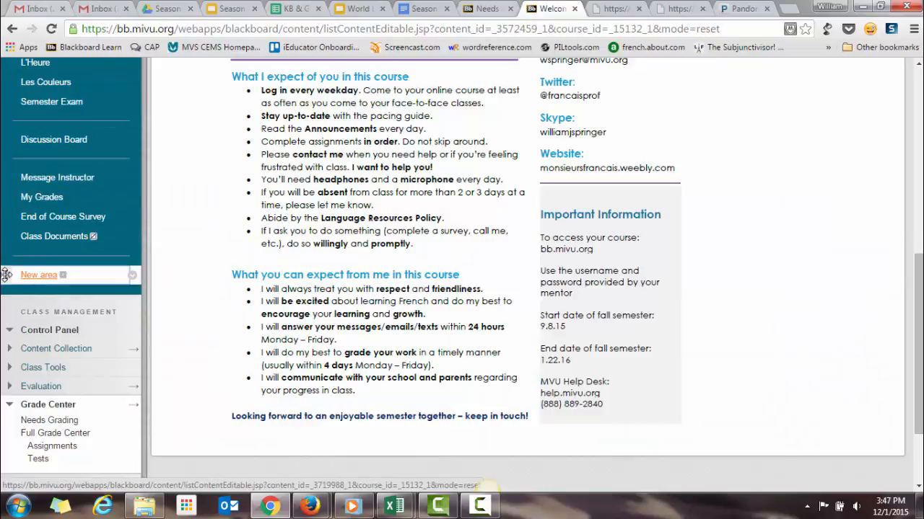
# Move New area to directly below Twitter Feed in the course menu and open it.
pyautogui.moveTo(9, 276); pyautogui.dragTo(41, 270)
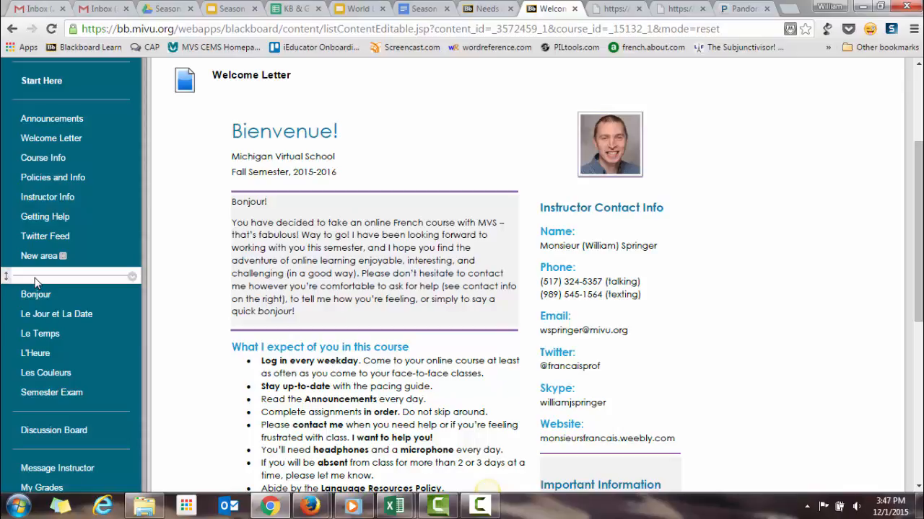
pyautogui.click(35, 259)
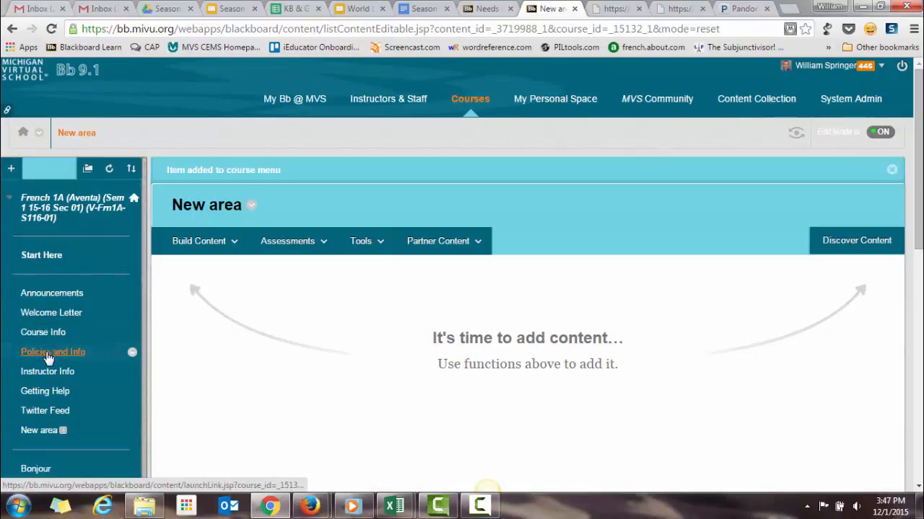
pyautogui.click(193, 252)
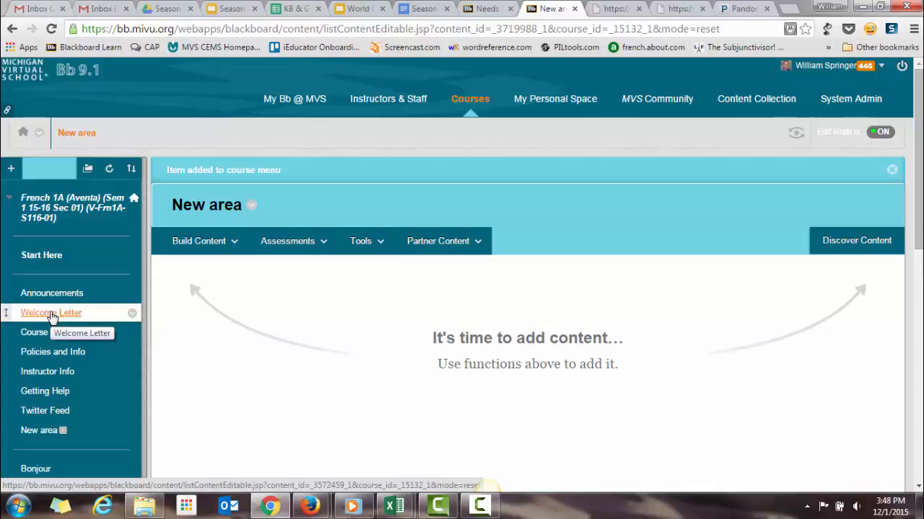
# Switch to the Welcome Letters & Communication folder, open the Welcome Letter (Fall 15-16) PDF and fit its whole page in view.
pyautogui.click(144, 507)
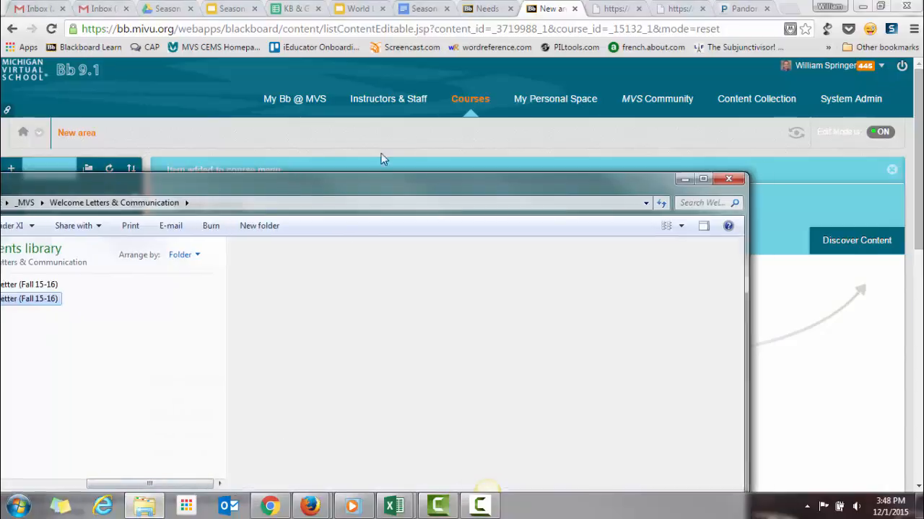
pyautogui.moveTo(292, 182); pyautogui.dragTo(572, 92)
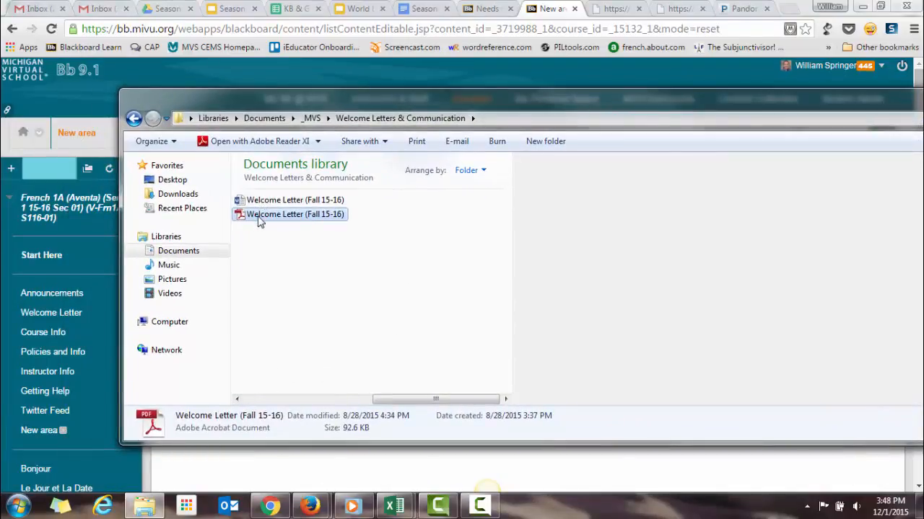
pyautogui.doubleClick(258, 216)
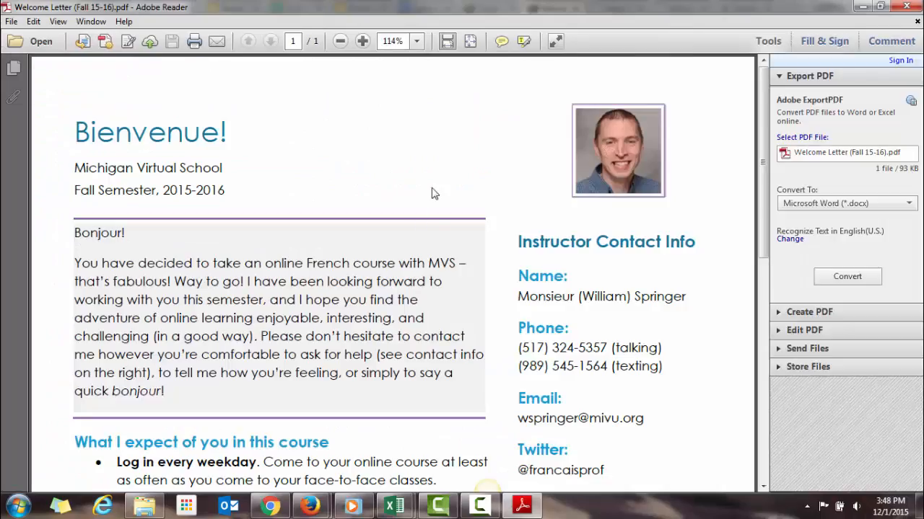
pyautogui.hotkey('ctrl', '-')
pyautogui.hotkey('ctrl', '-')
pyautogui.hotkey('ctrl', '-')
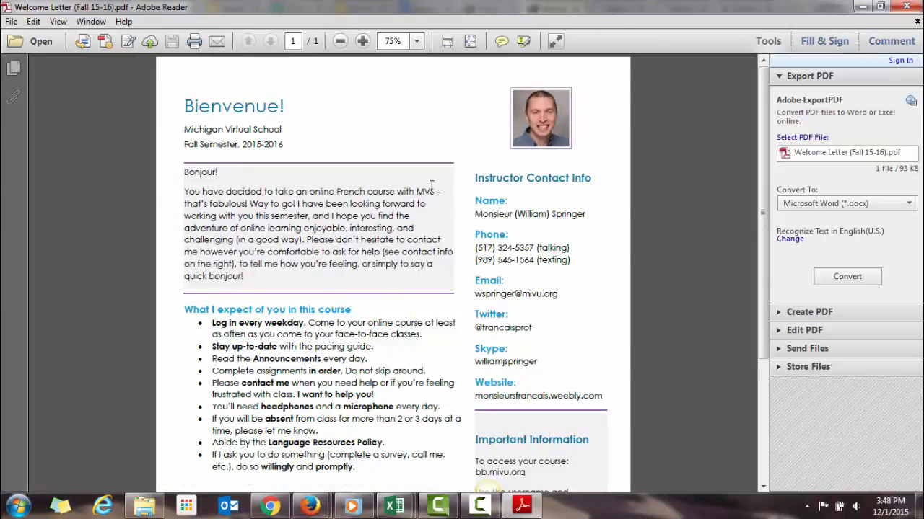
pyautogui.hotkey('ctrl', '0')
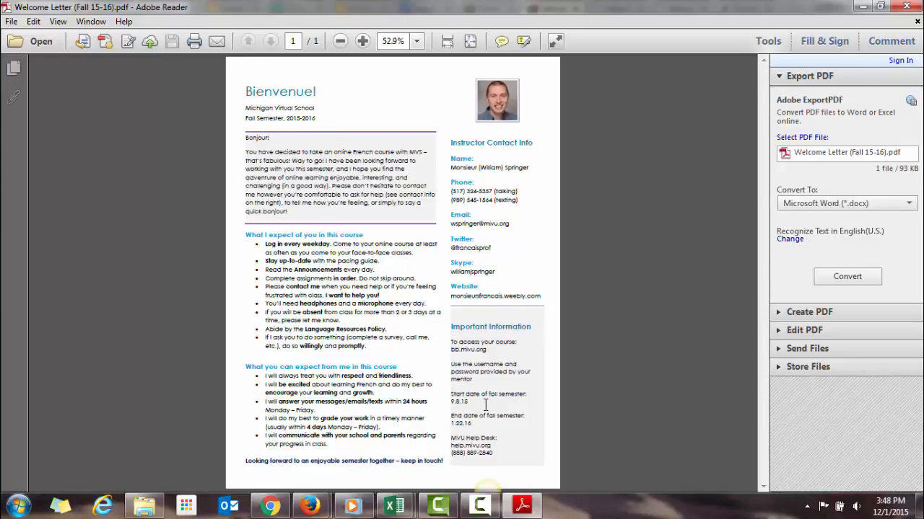
# Capture the full page of the welcome letter as a still image with the screen-capture tool.
pyautogui.moveTo(488, 487)
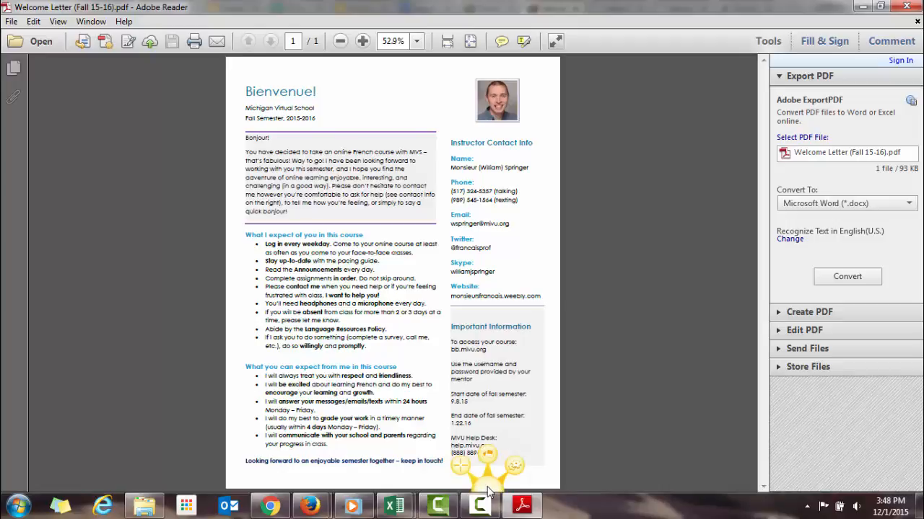
pyautogui.click(462, 470)
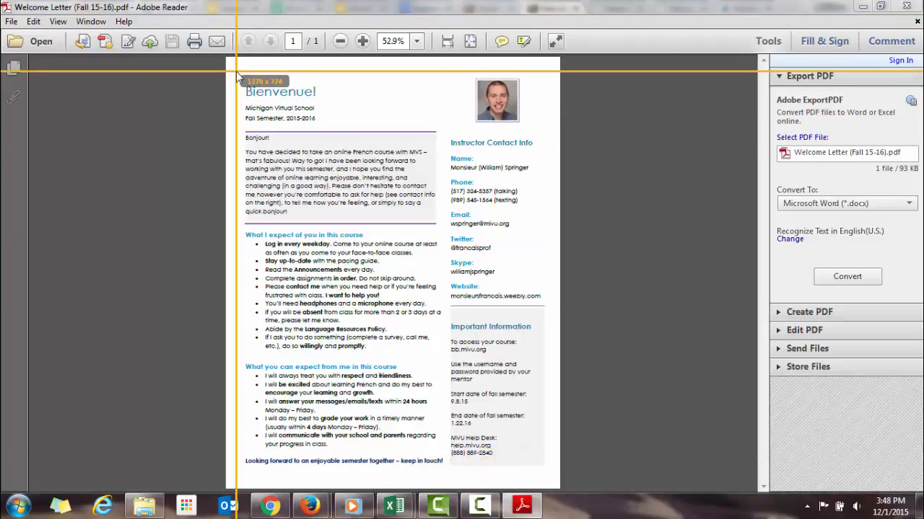
pyautogui.moveTo(234, 60); pyautogui.dragTo(558, 482)
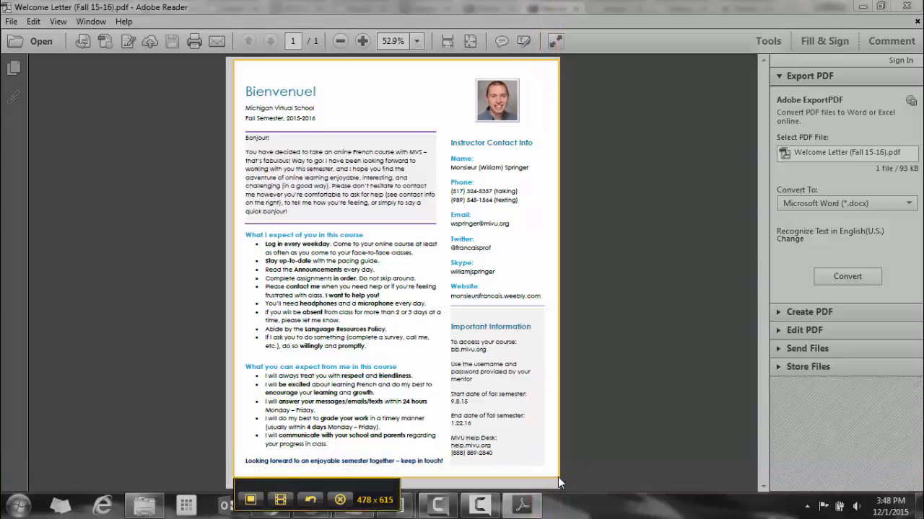
pyautogui.click(250, 500)
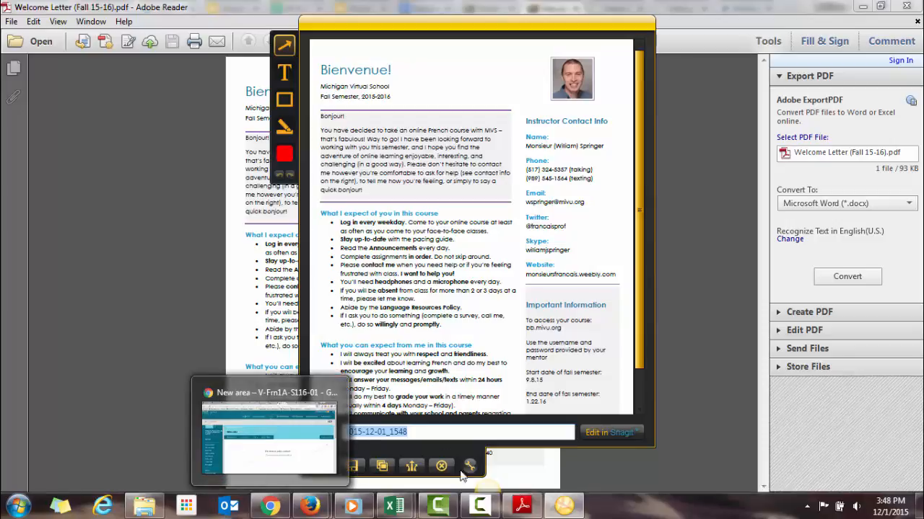
# Save the capture to the Desktop as a PNG image.
pyautogui.click(359, 470)
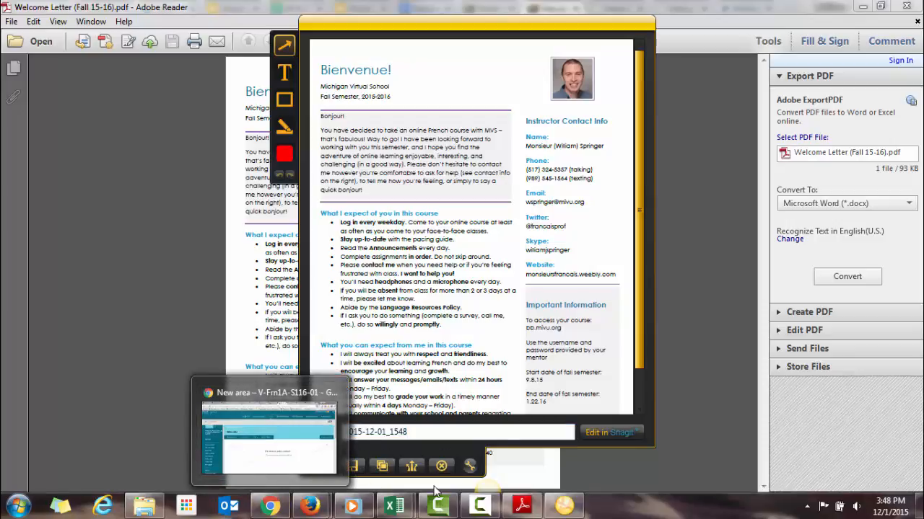
pyautogui.click(352, 468)
pyautogui.click(347, 107)
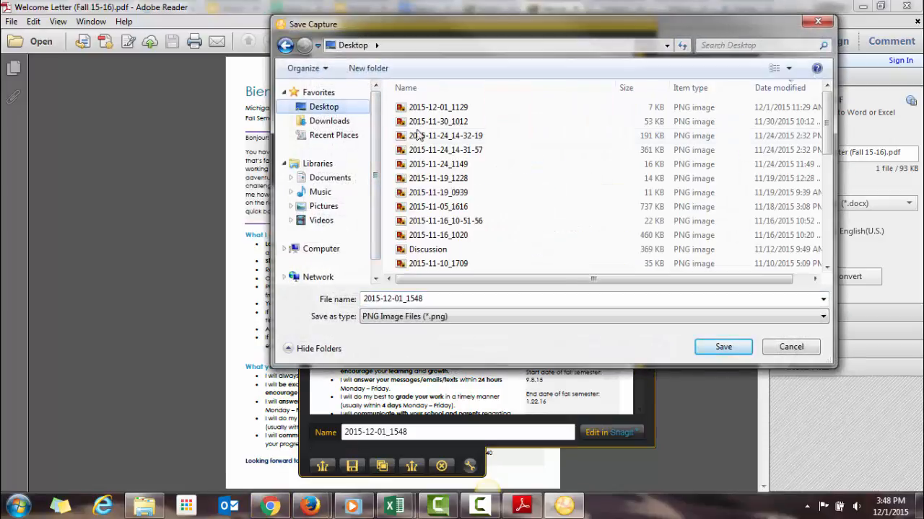
pyautogui.click(723, 347)
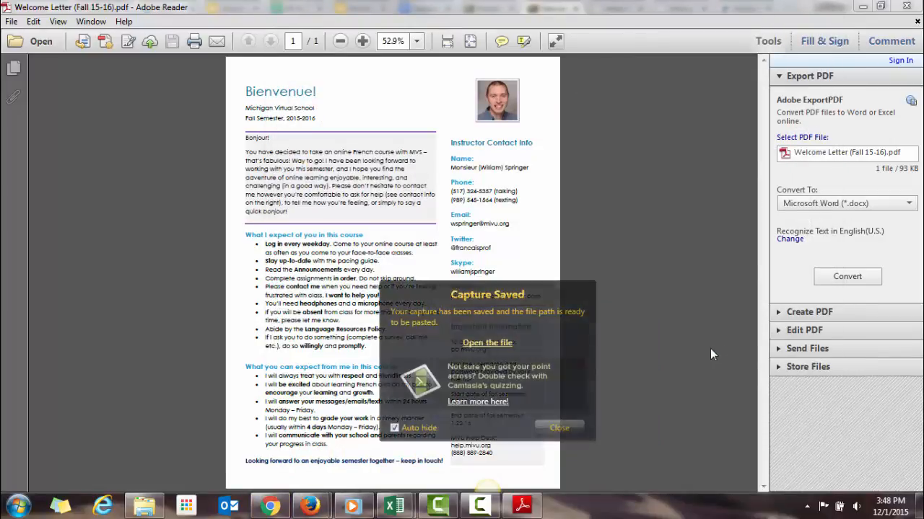
# Switch back to Blackboard in Chrome, start creating an image in New area and name it "Welcome Letter".
pyautogui.click(280, 508)
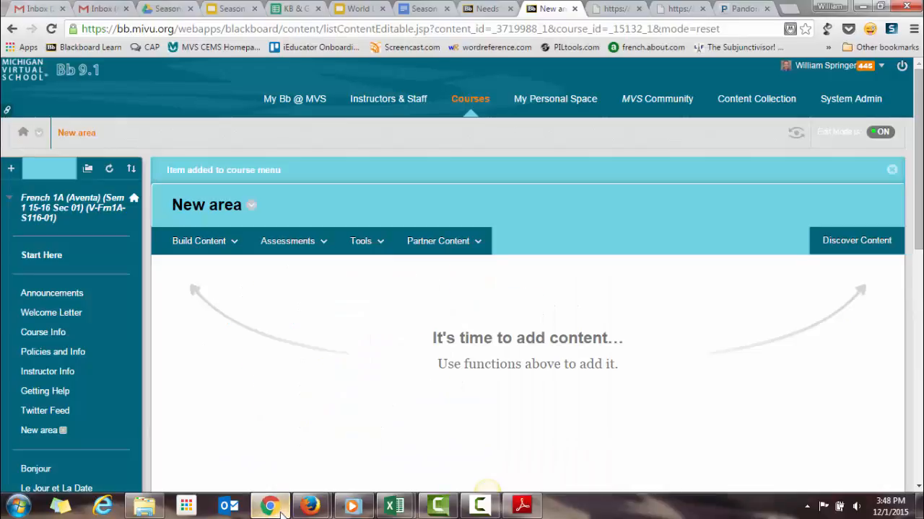
pyautogui.click(206, 244)
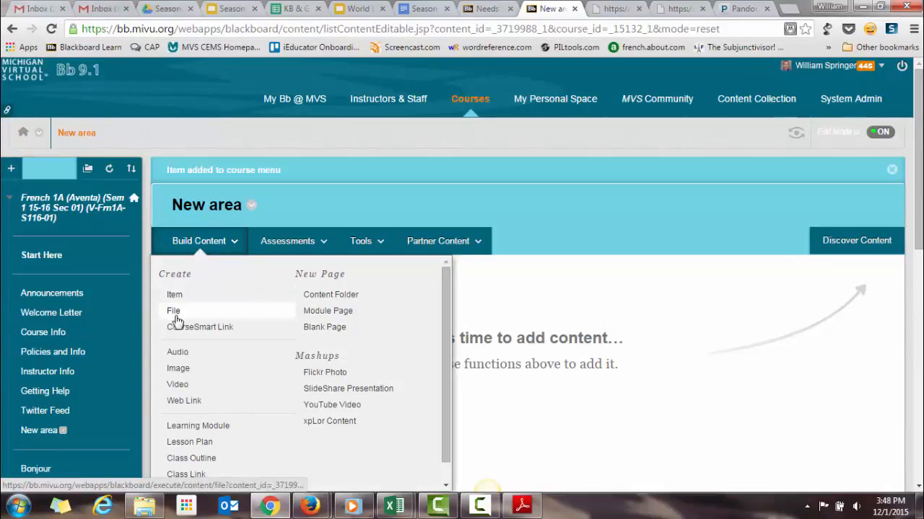
pyautogui.click(177, 371)
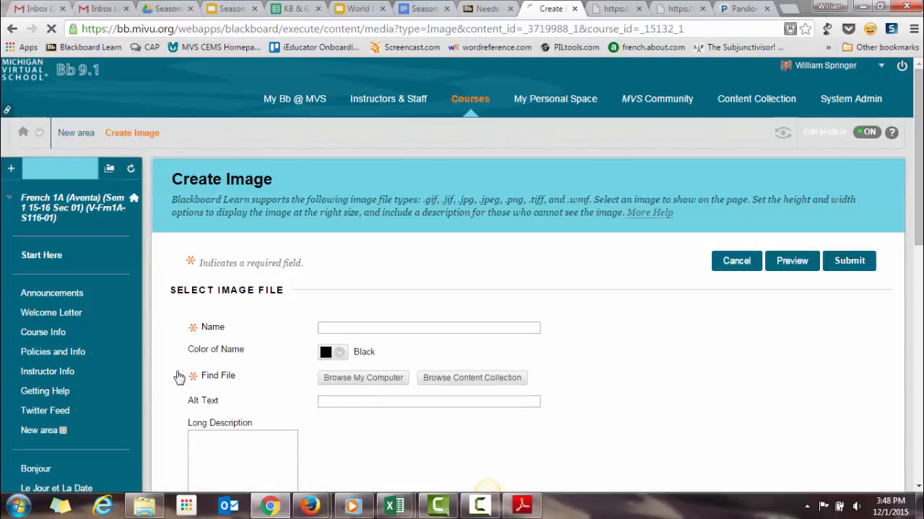
pyautogui.write('Welcome')
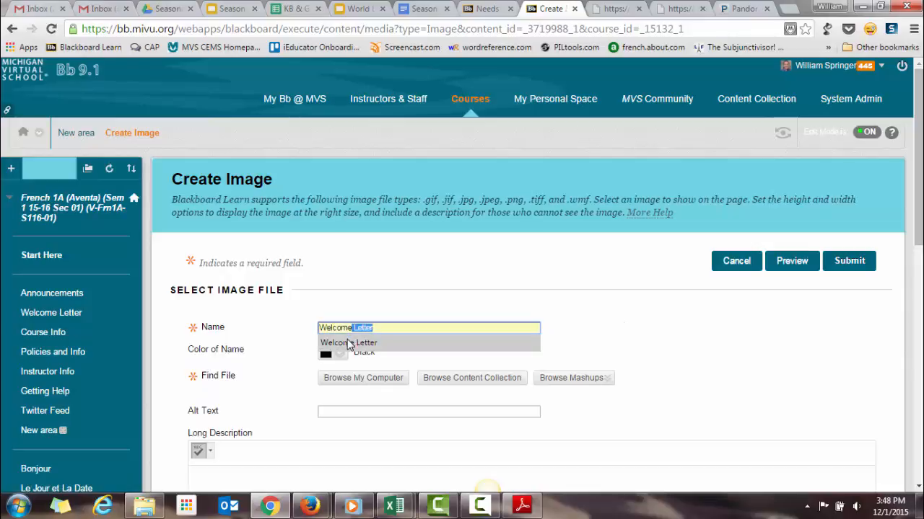
pyautogui.click(352, 343)
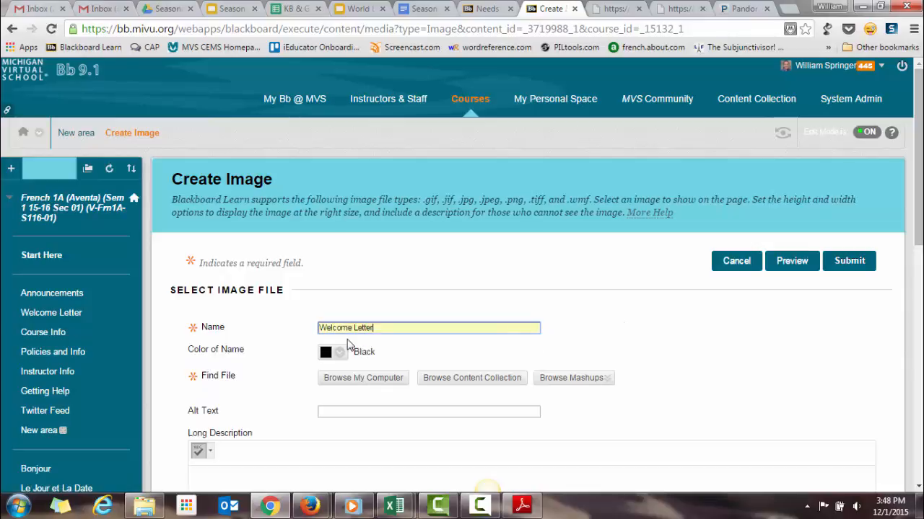
# Choose 2015-12-01_1548.png from the computer's Desktop as the image file.
pyautogui.click(353, 379)
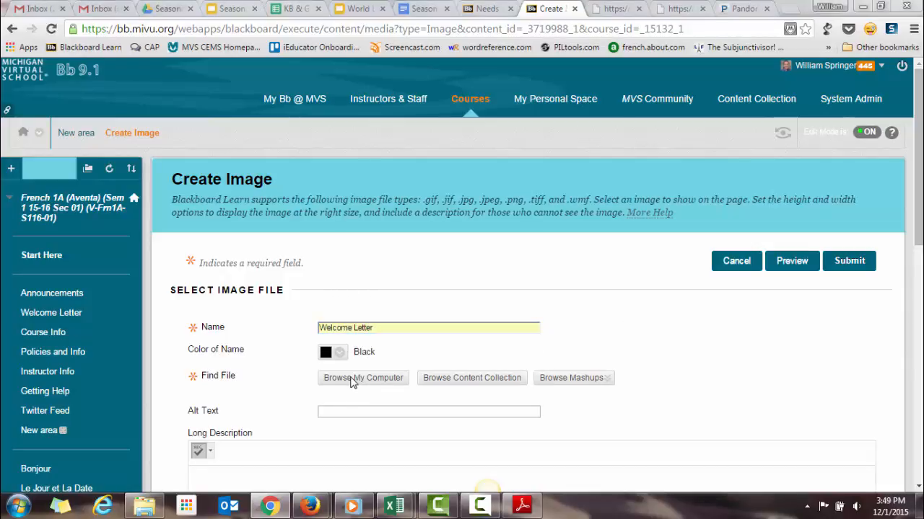
pyautogui.click(55, 93)
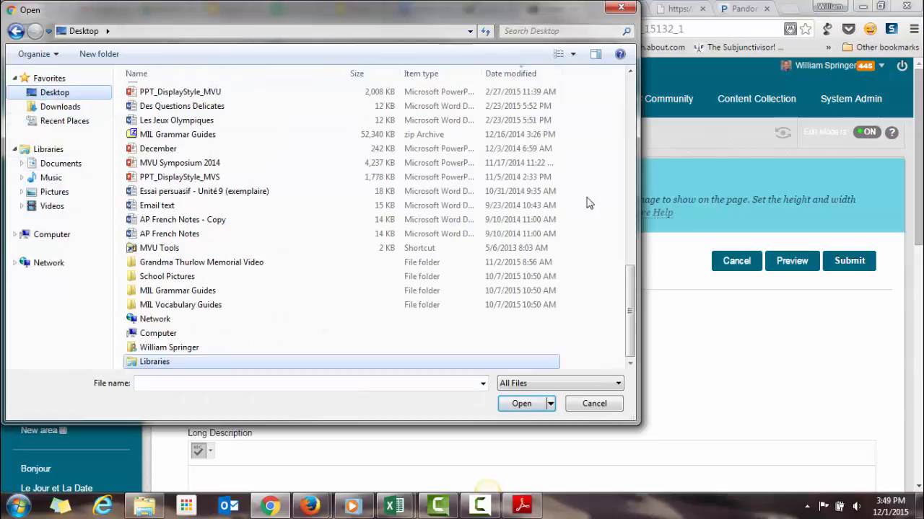
pyautogui.click(630, 171)
pyautogui.click(629, 171)
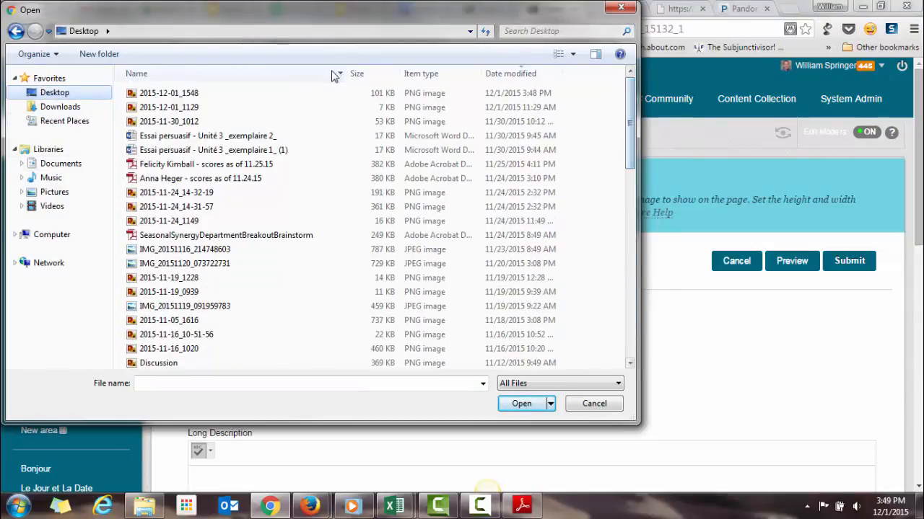
pyautogui.doubleClick(371, 93)
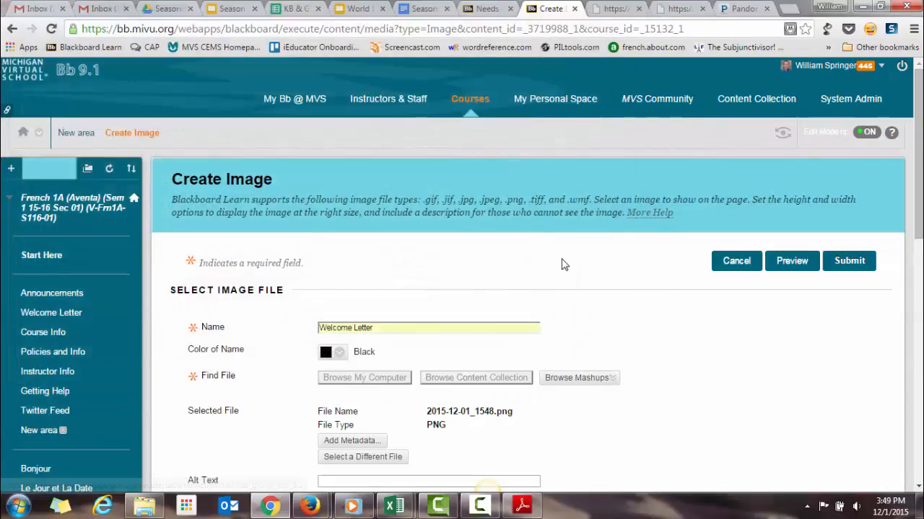
# Check the image and standard options, keep their defaults and submit the Welcome Letter image.
pyautogui.scroll(-3, 563, 264)
pyautogui.scroll(-2, 614, 246)
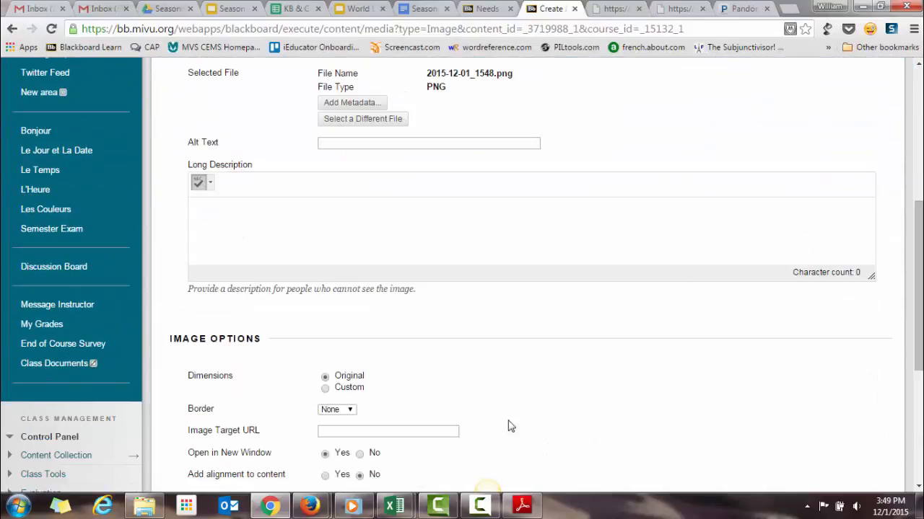
pyautogui.scroll(-1, 468, 416)
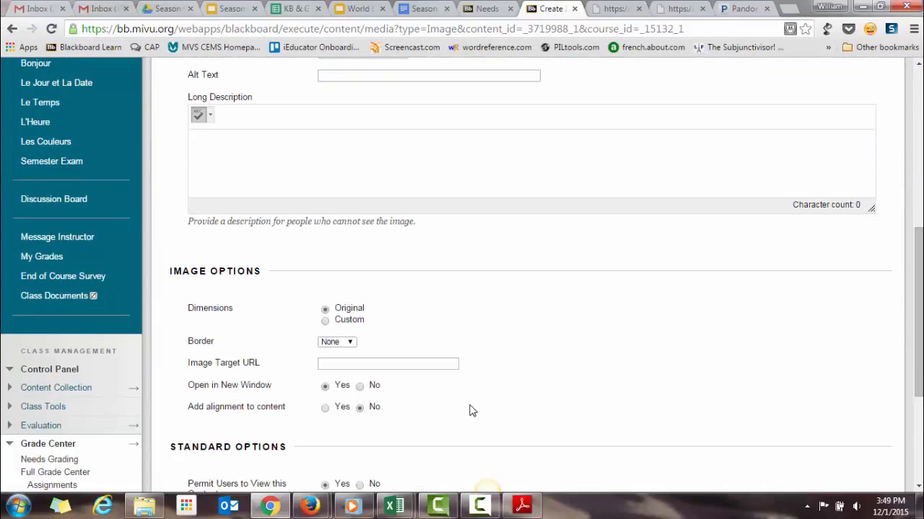
pyautogui.scroll(-2, 692, 359)
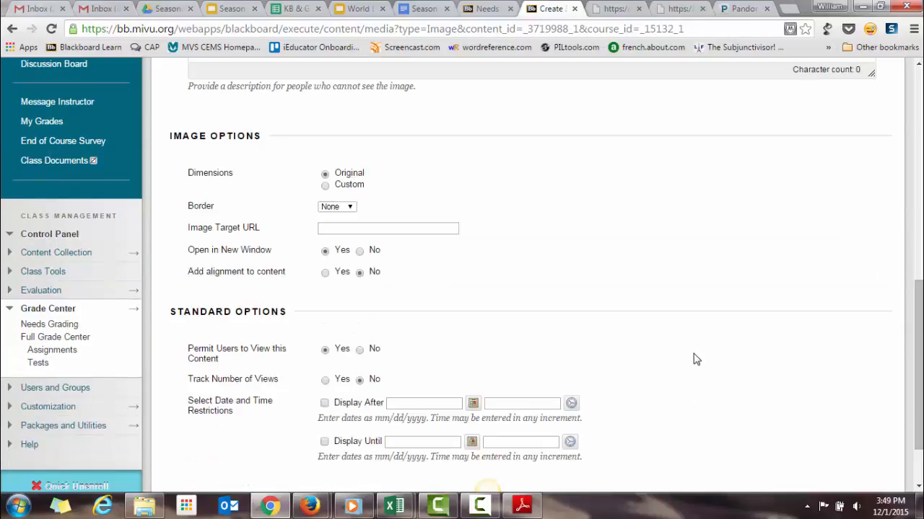
pyautogui.scroll(-2, 721, 364)
pyautogui.click(848, 456)
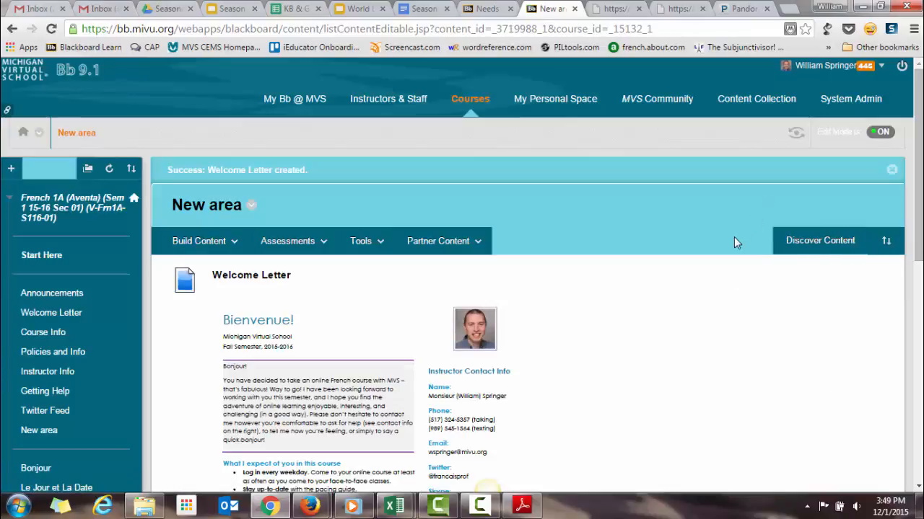
# Review the full Welcome Letter image as it appears on the New area page.
pyautogui.scroll(-4, 734, 243)
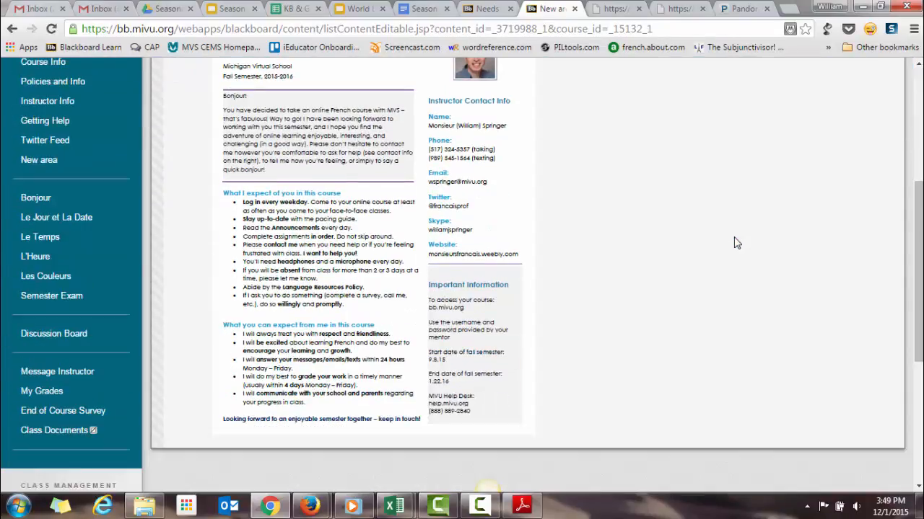
pyautogui.scroll(2, 733, 243)
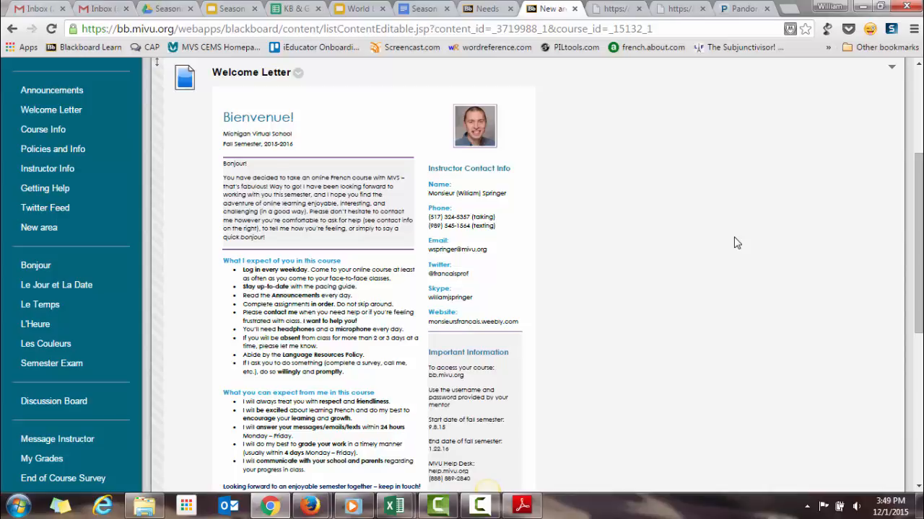
pyautogui.scroll(3, 736, 243)
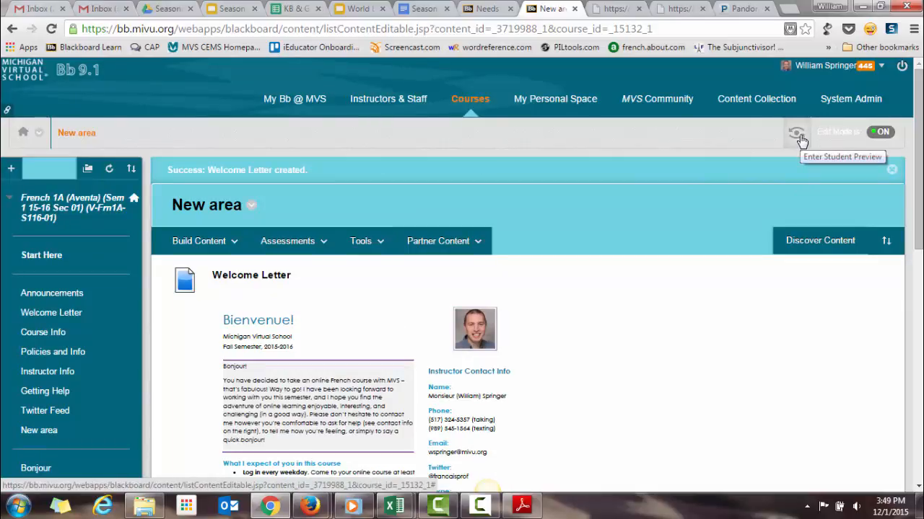
pyautogui.click(883, 133)
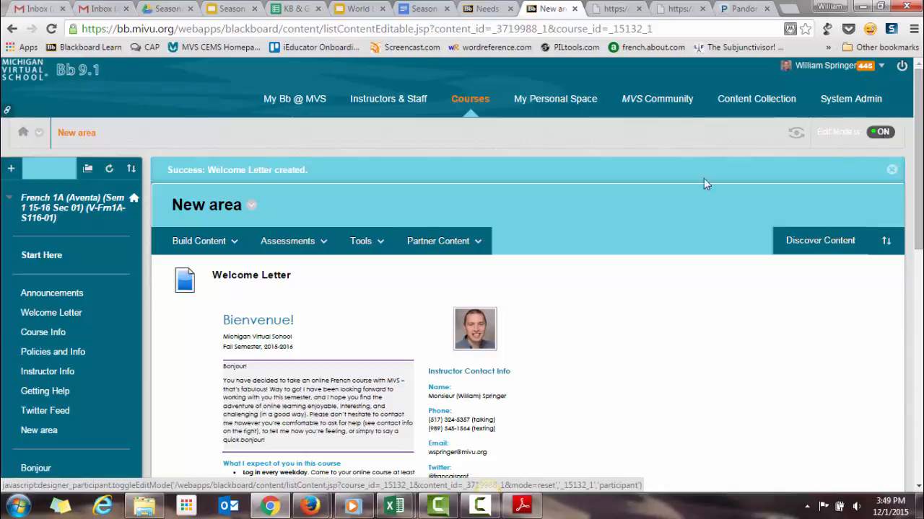
# Hide the New area link in the course menu and check the student view with Edit Mode off, returning Edit Mode to on.
pyautogui.click(133, 430)
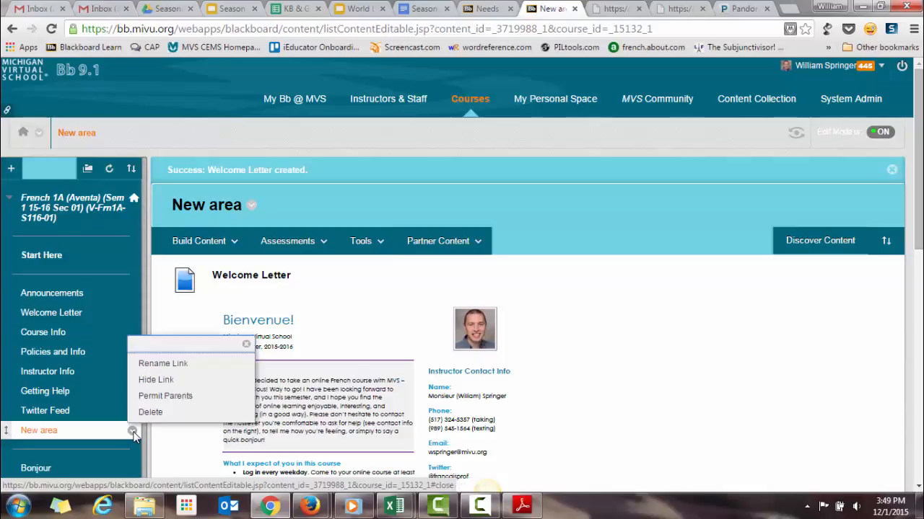
pyautogui.click(160, 380)
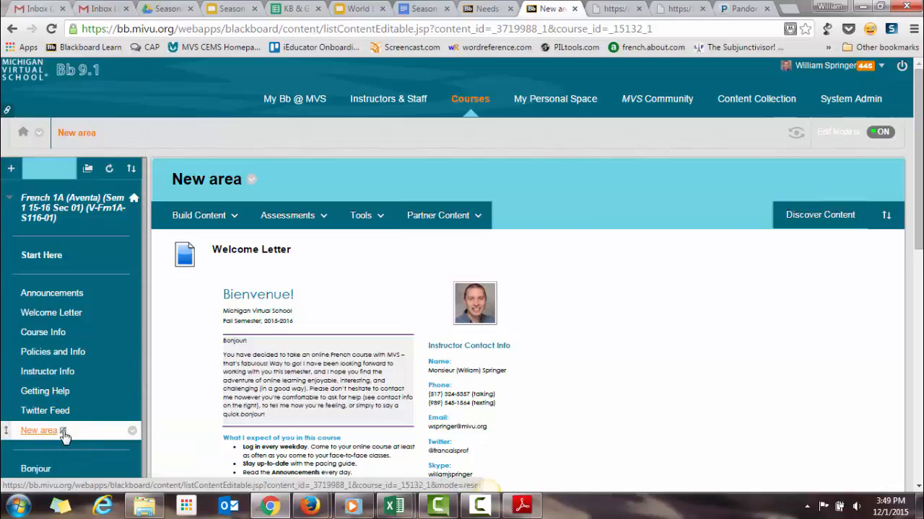
pyautogui.click(883, 135)
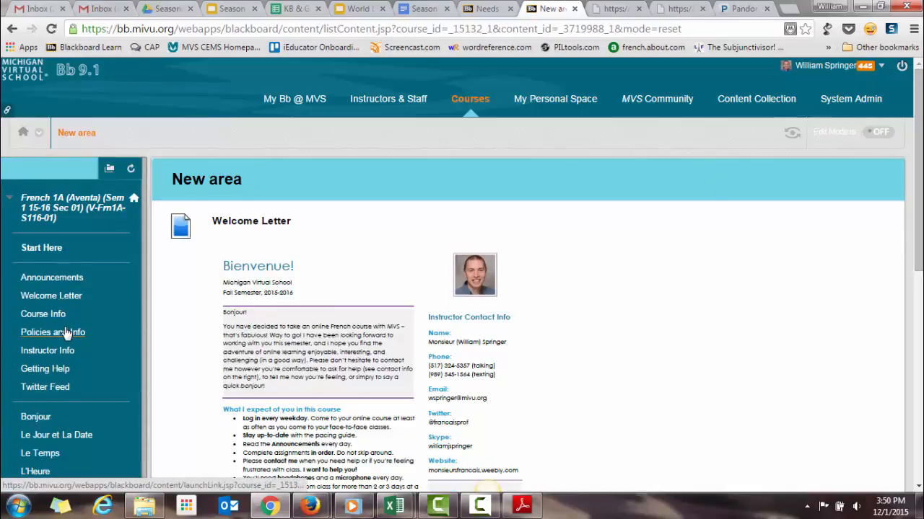
pyautogui.click(878, 137)
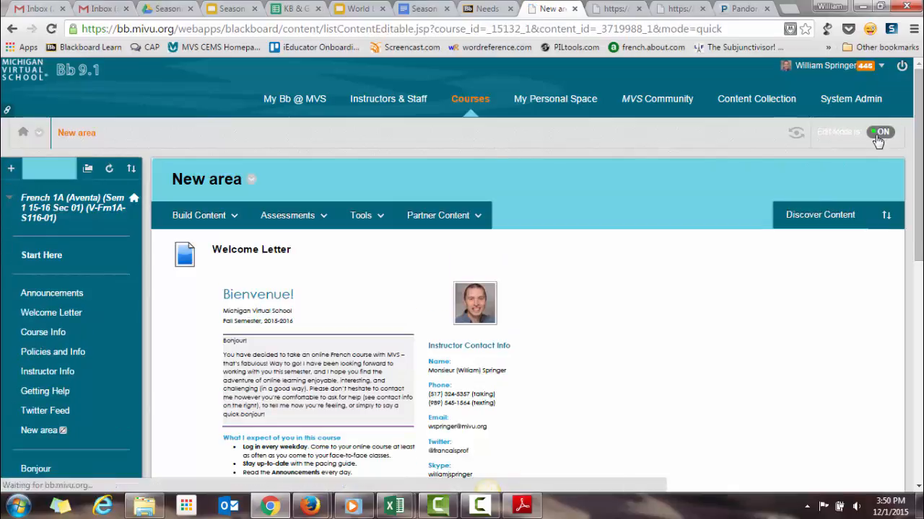